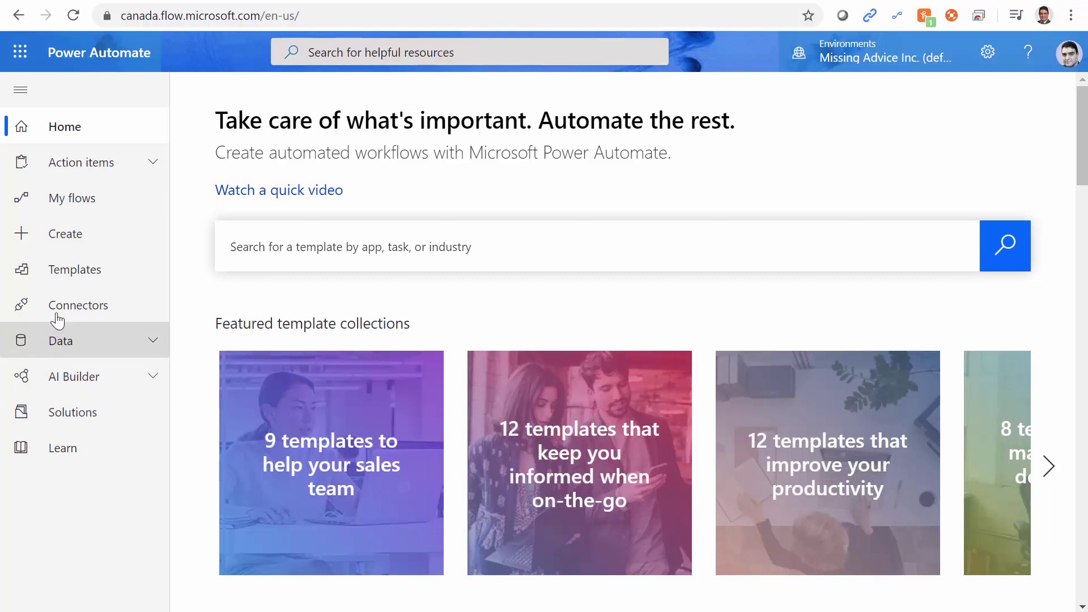
- Start a new instant flow with a manual trigger, named 'My Silly Flow'
left_click(53, 236)
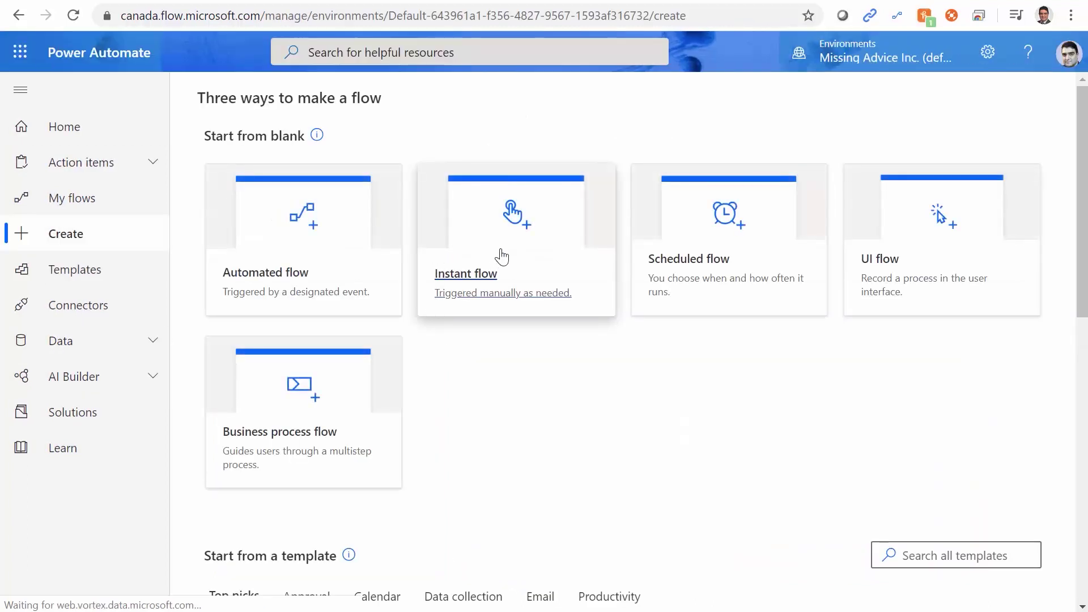
left_click(501, 255)
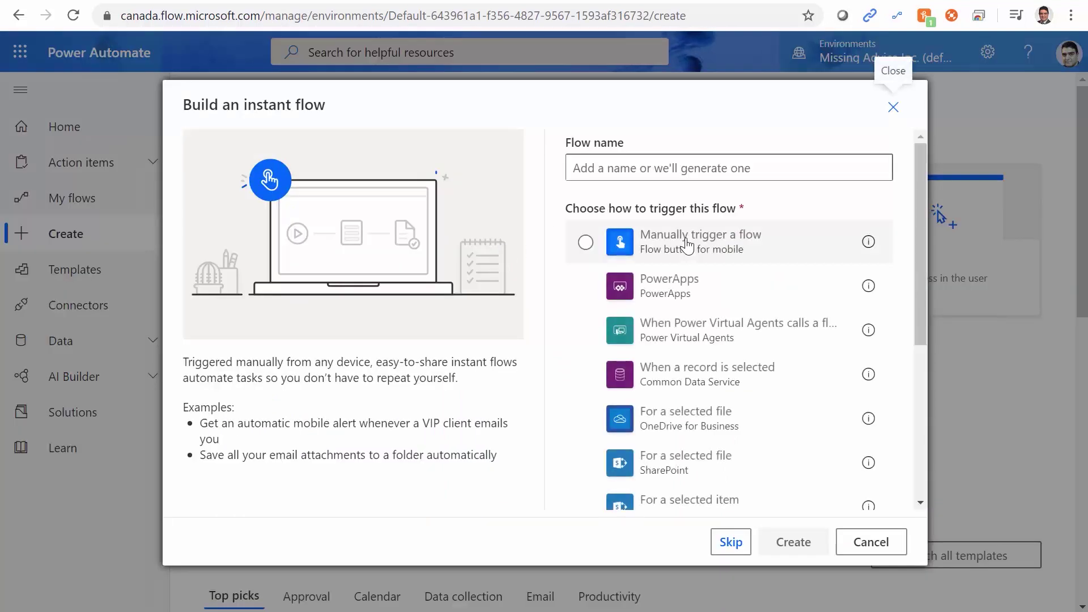
left_click(687, 244)
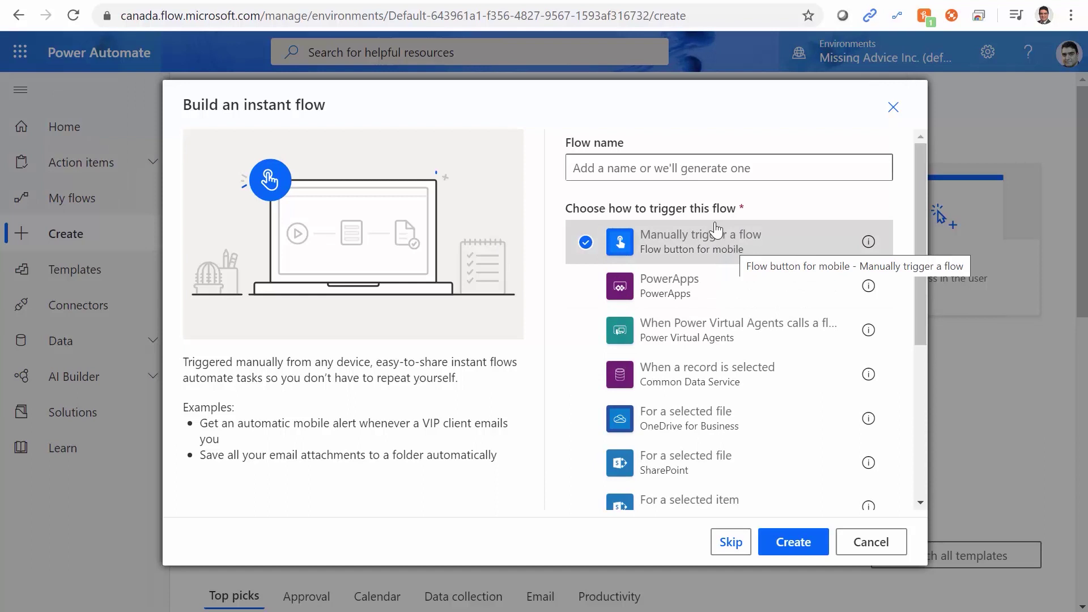
left_click(684, 173)
type("M")
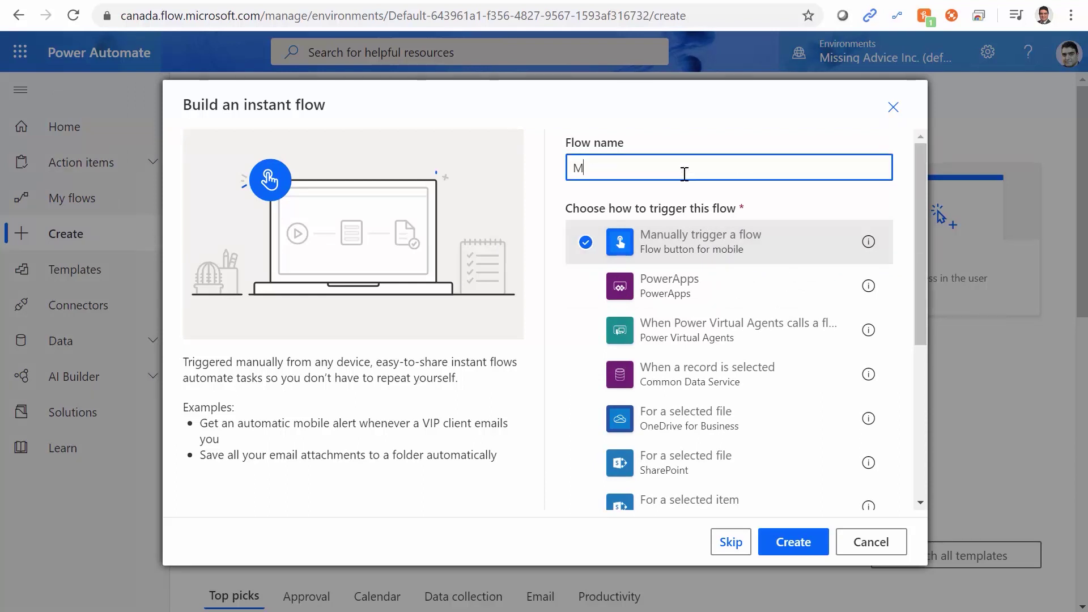
type("y Silly Flow")
- Create the flow and add a text input named Name to the manual trigger
left_click(790, 541)
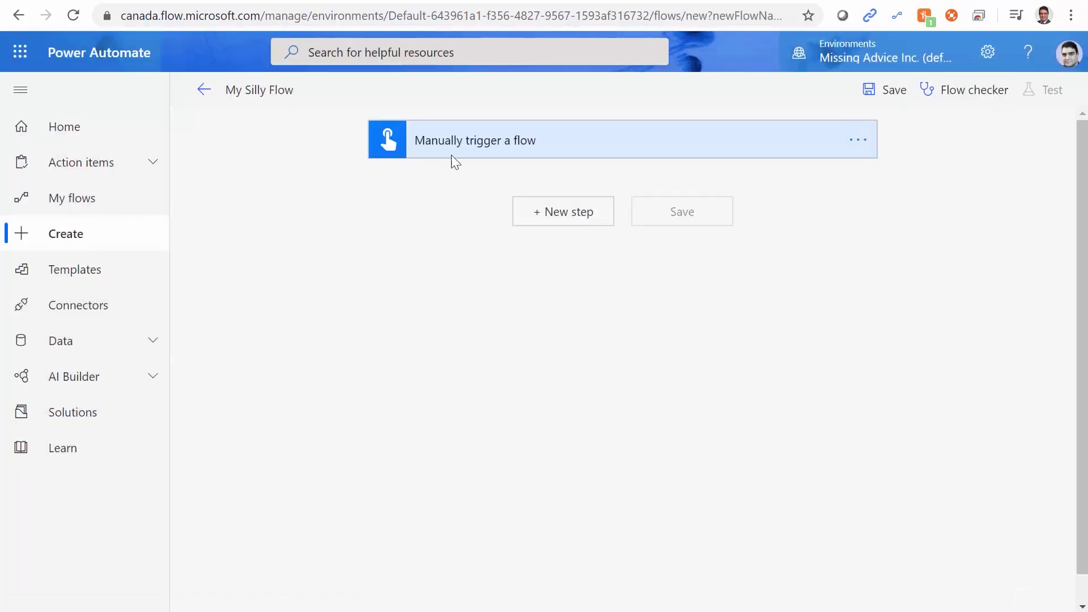
left_click(561, 143)
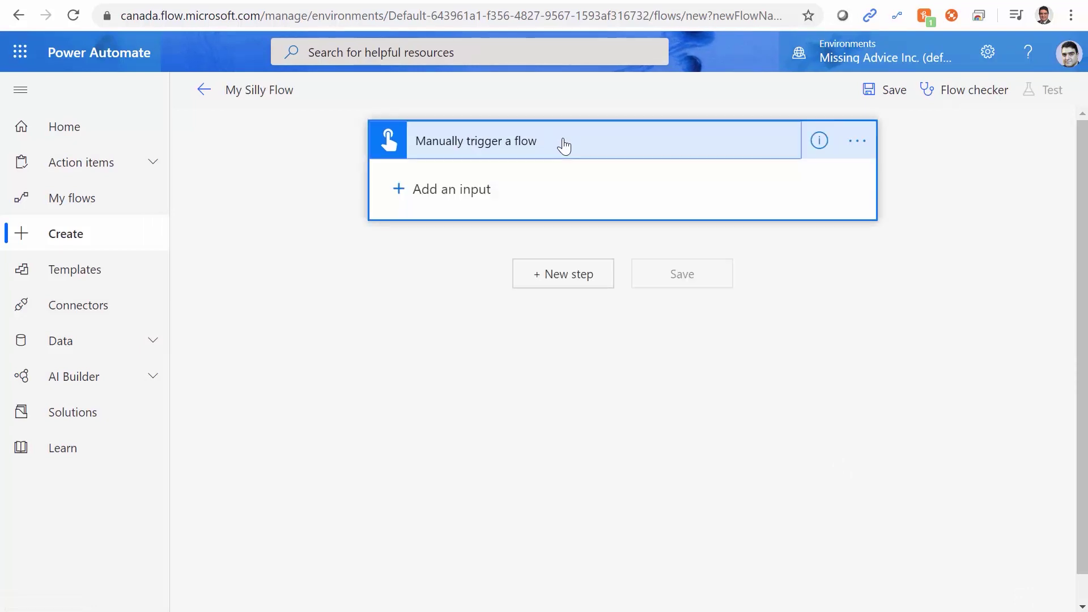
left_click(401, 188)
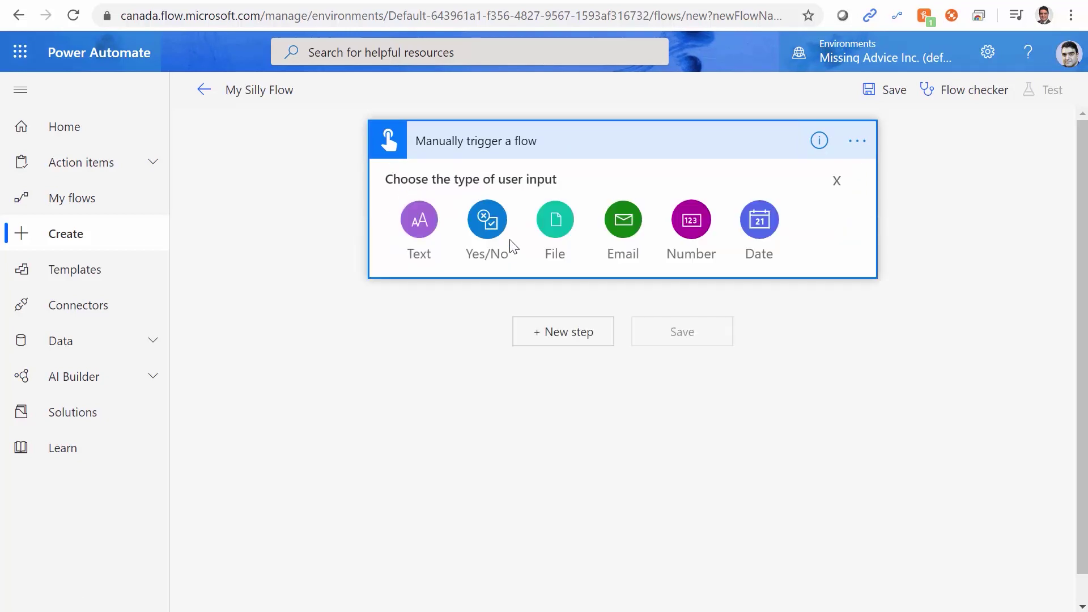
left_click(423, 227)
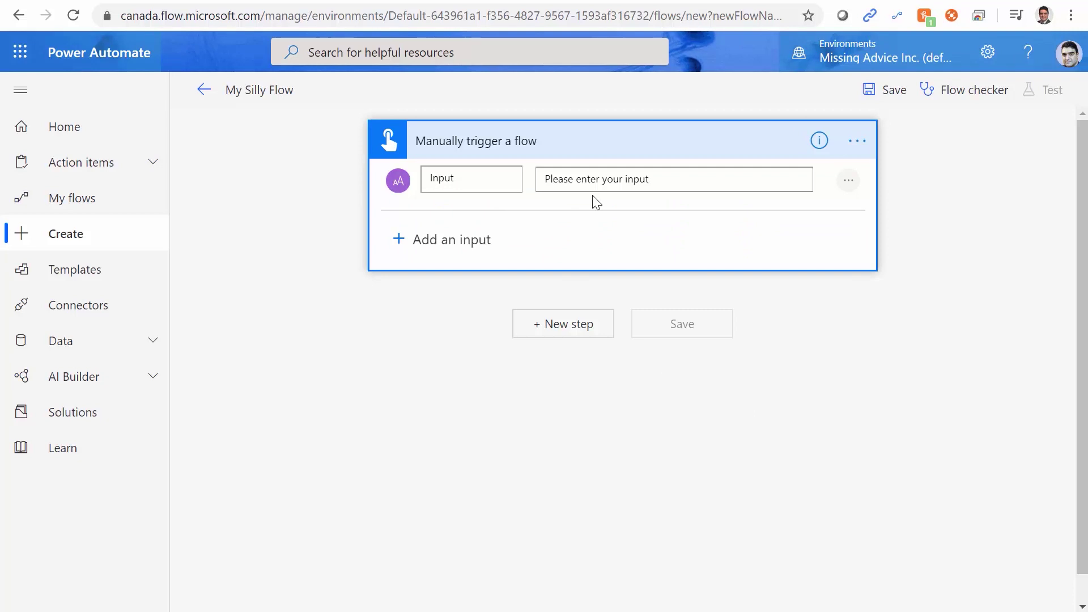
type("Name")
- Add a second trigger input of type Number named Age
left_click(407, 245)
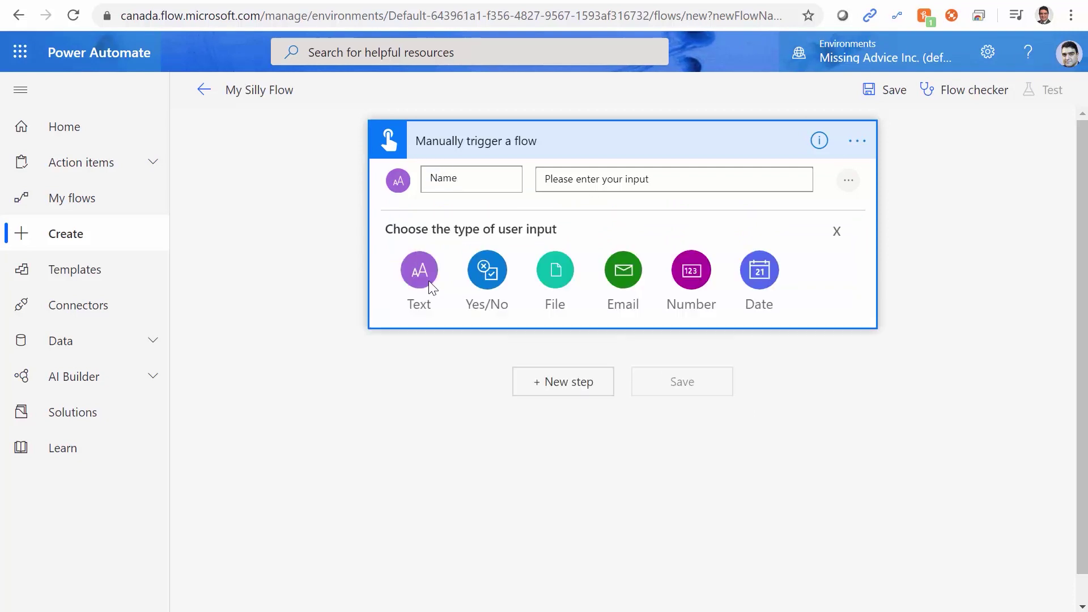
left_click(702, 274)
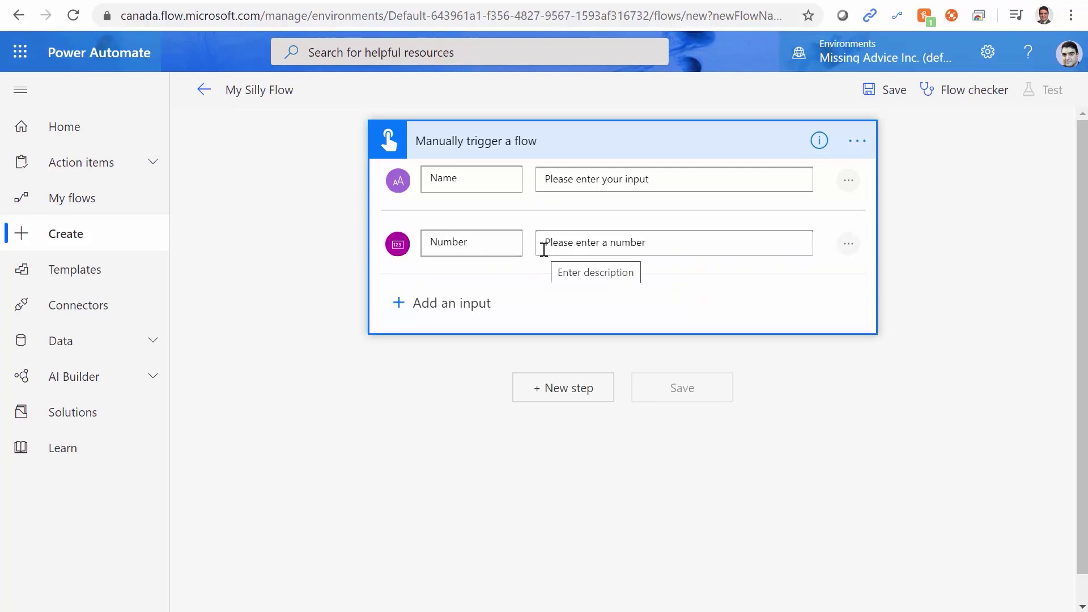
type("Age")
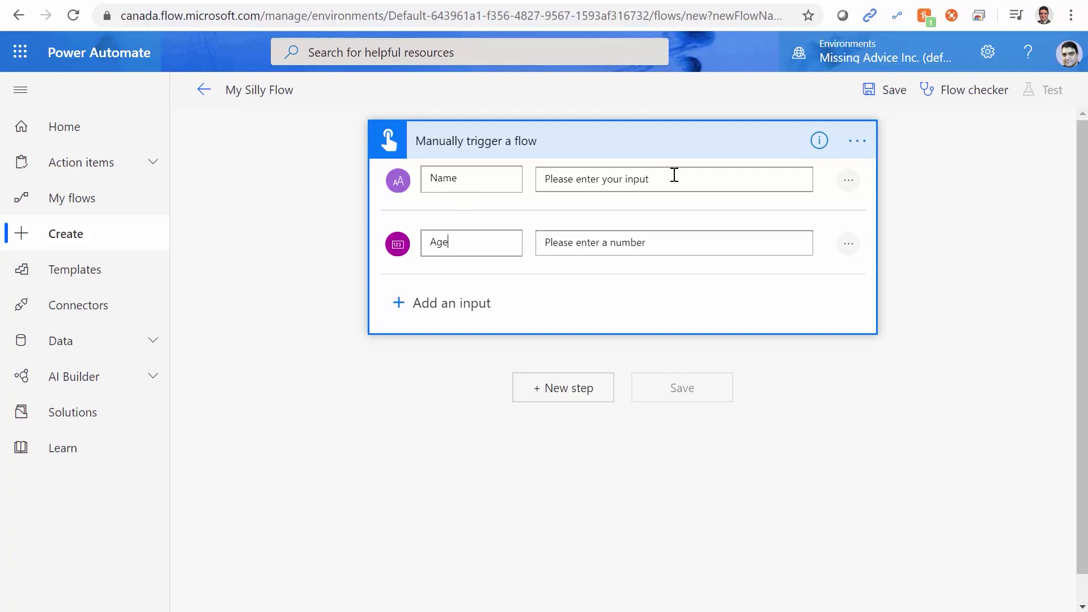
left_click(475, 237)
- Add an Initialize variable step defining the variable YearBorn with type Integer
left_click(563, 388)
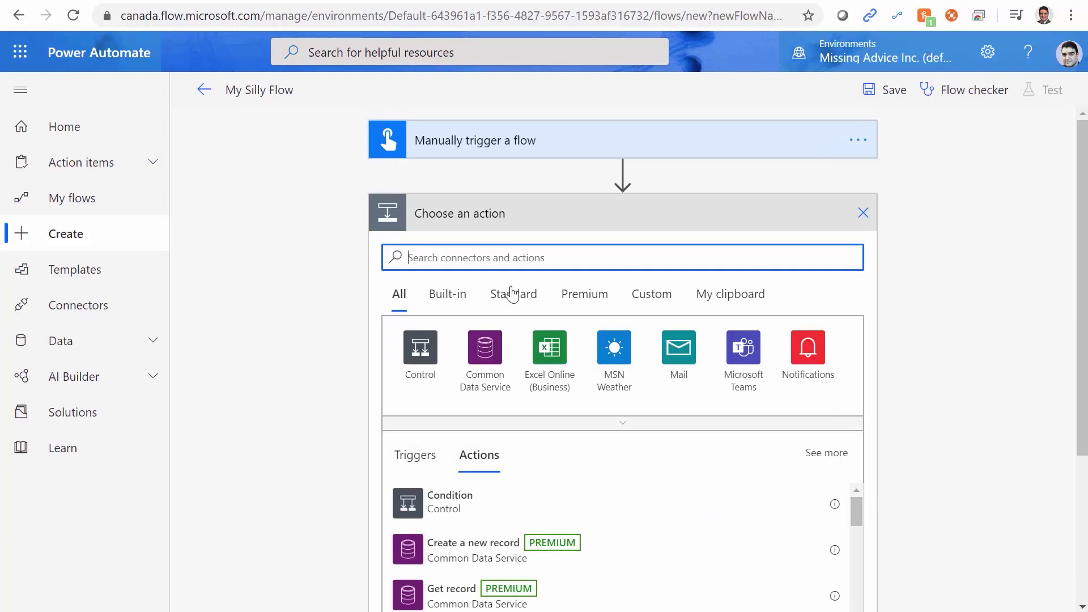
type("Variable")
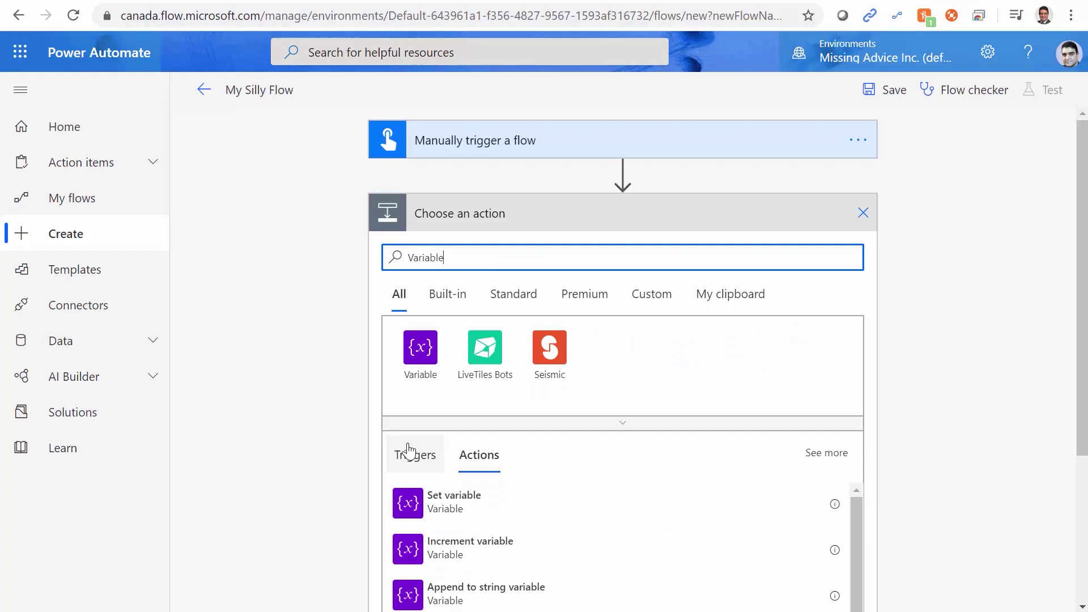
left_click(418, 368)
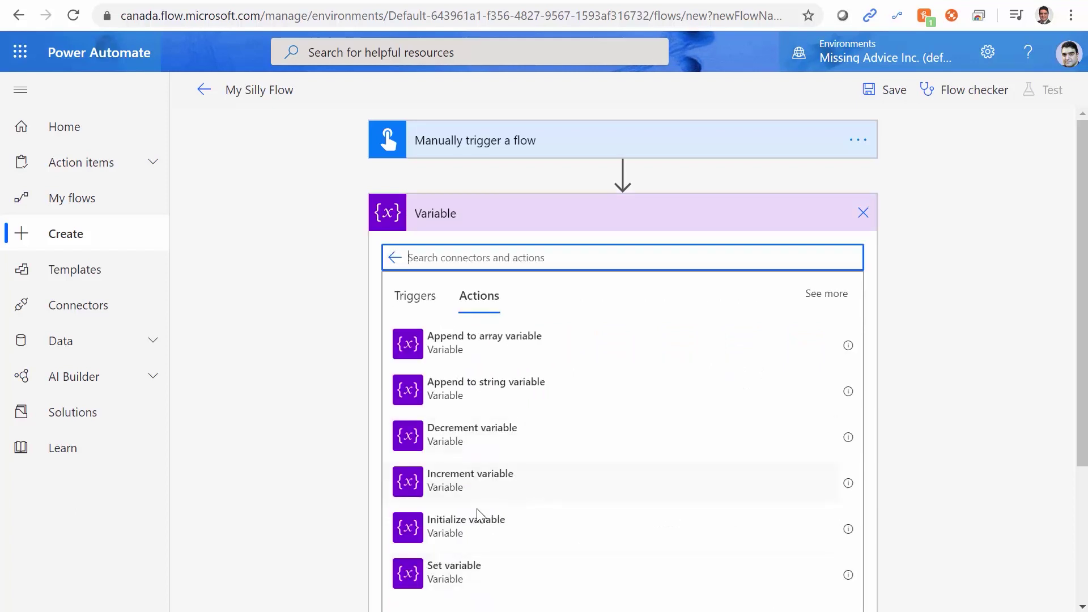
left_click(690, 526)
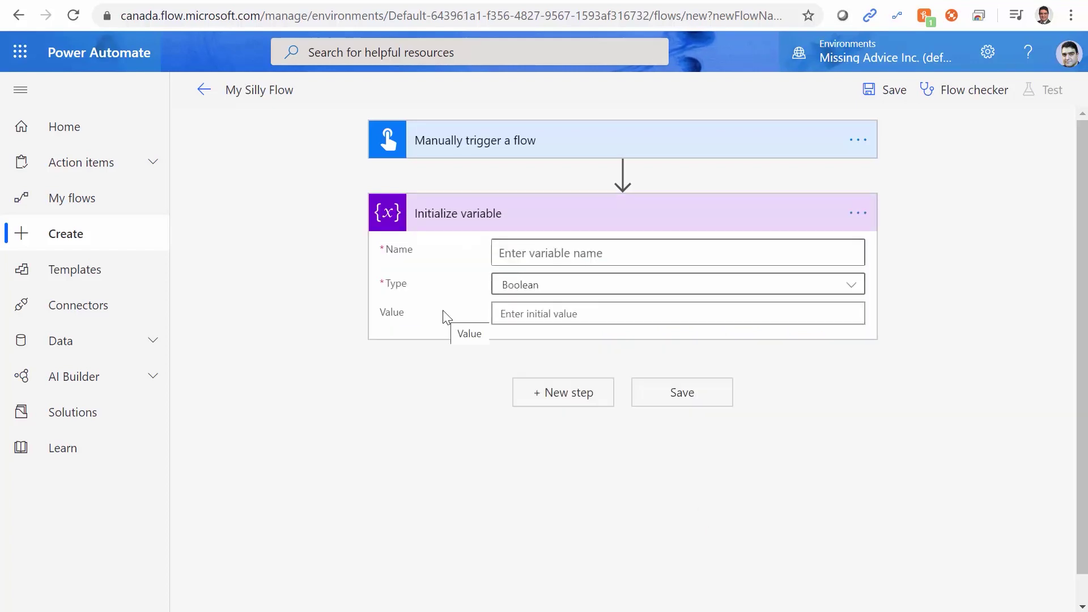
left_click(598, 251)
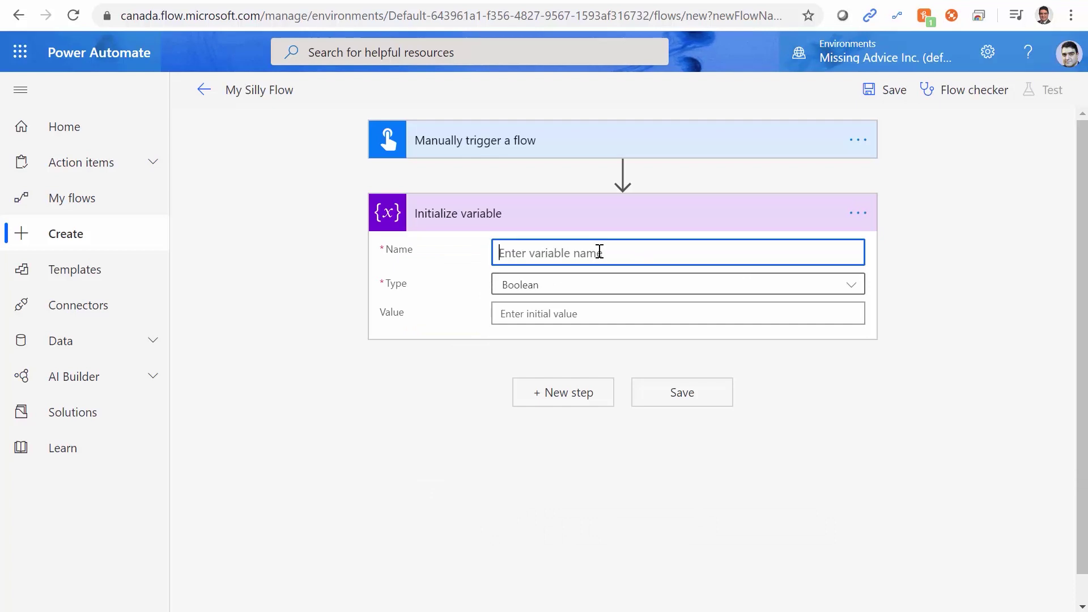
type("YearBorn")
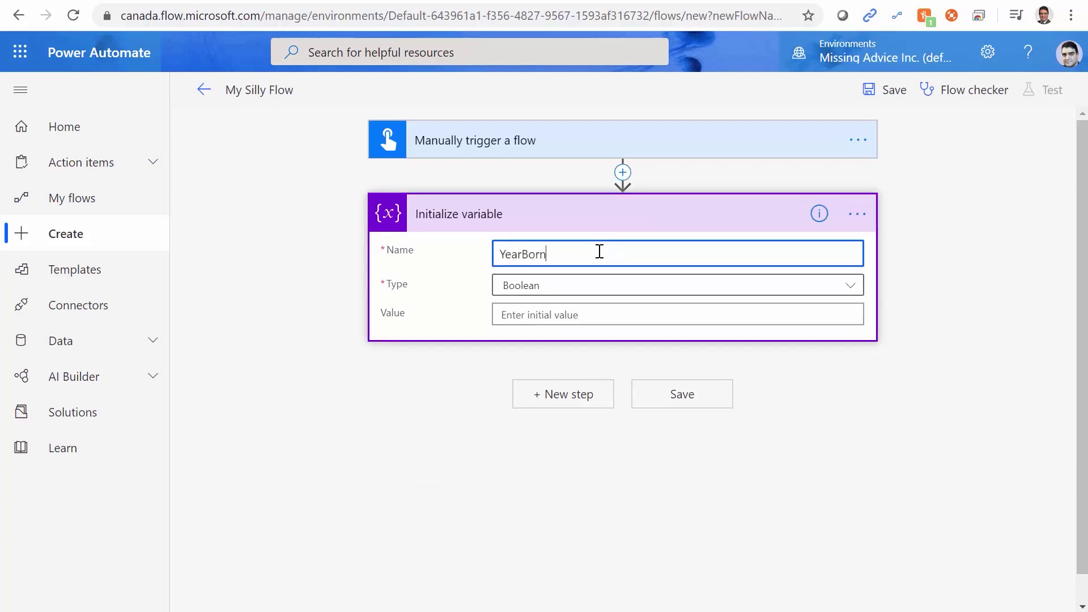
left_click(857, 289)
left_click(520, 347)
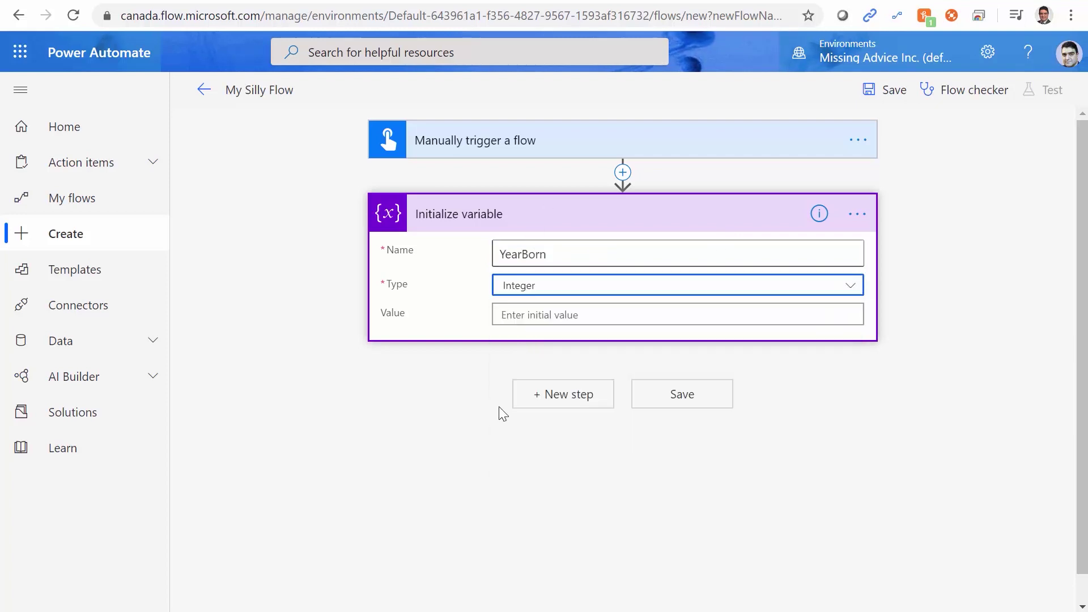
- Set YearBorn's value to the expression sub(2020, triggerBody()['number']) using the Age input
left_click(589, 312)
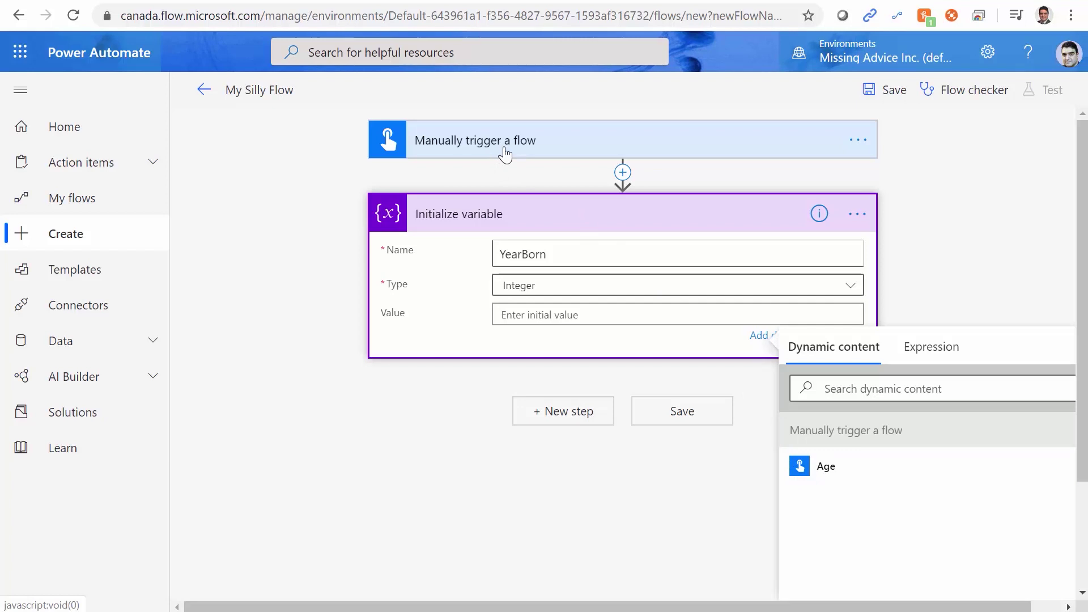
scroll(833, 432, "right", 1)
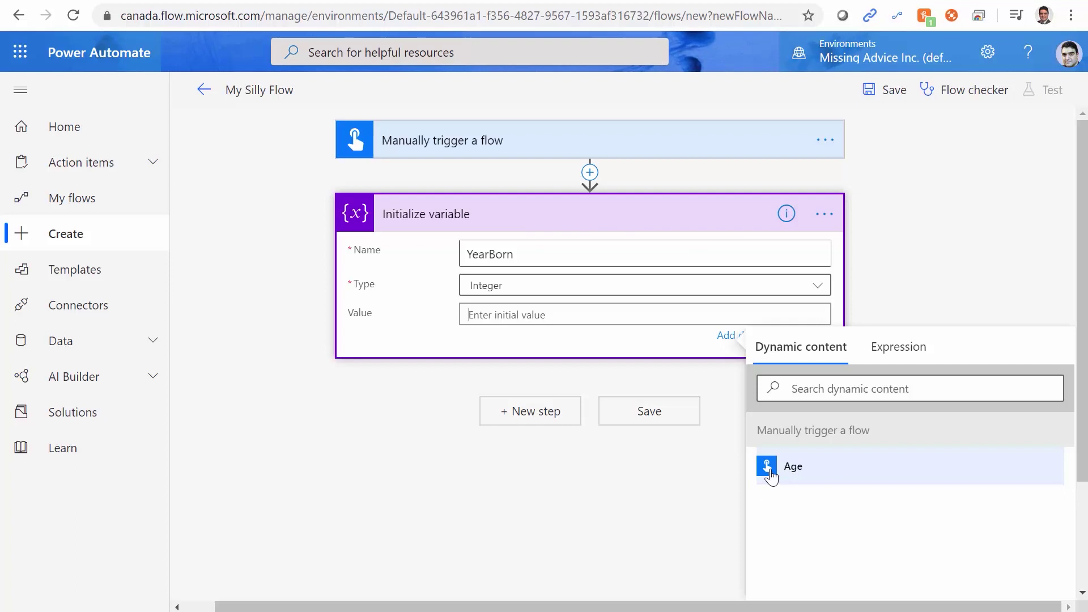
left_click(878, 356)
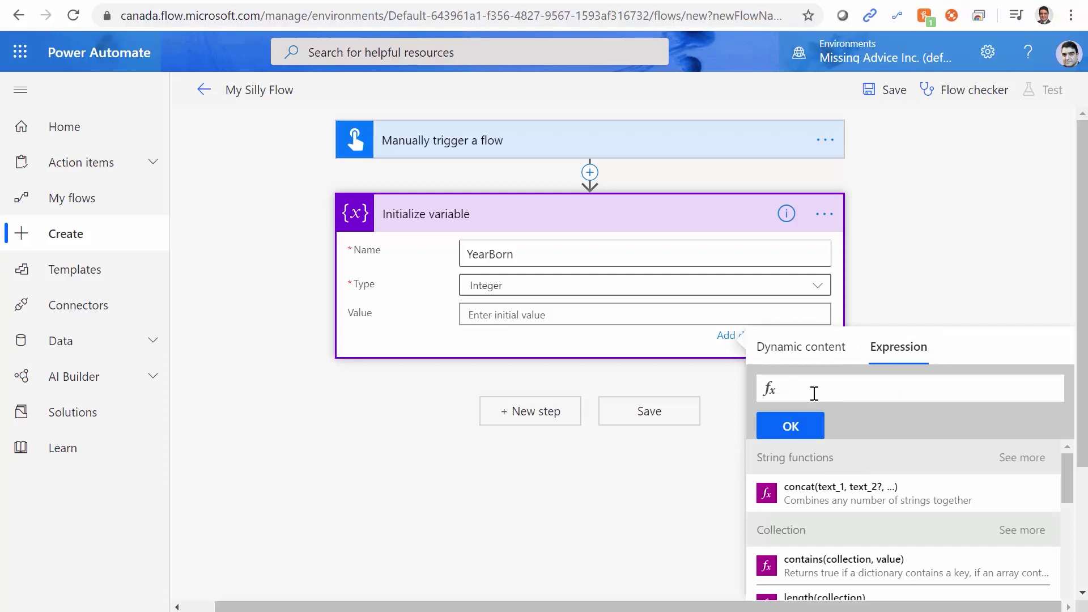
type("sub(")
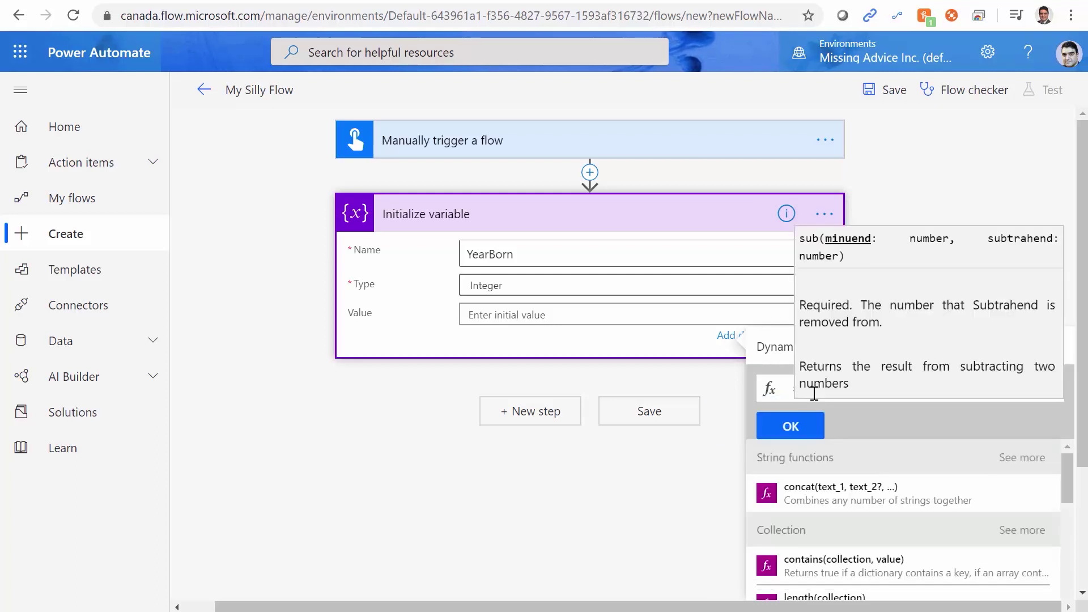
type("2020")
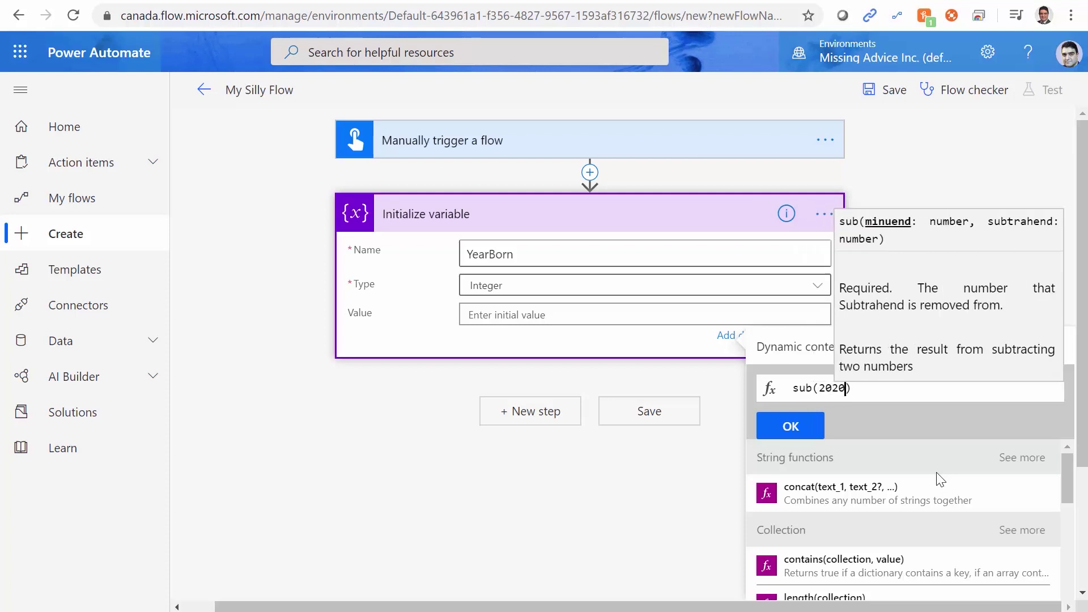
type(",")
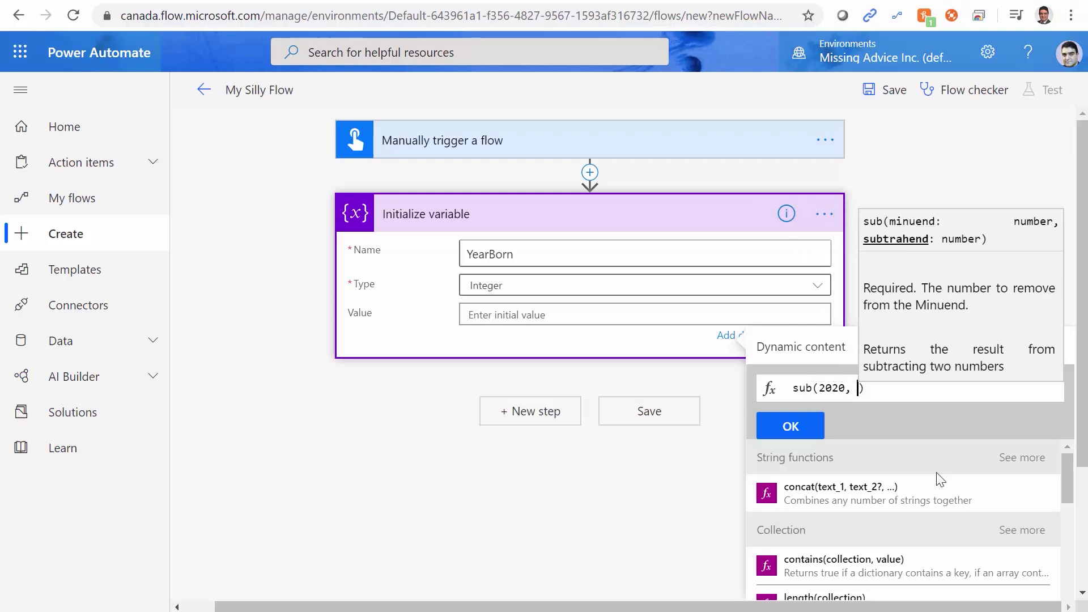
left_click(800, 358)
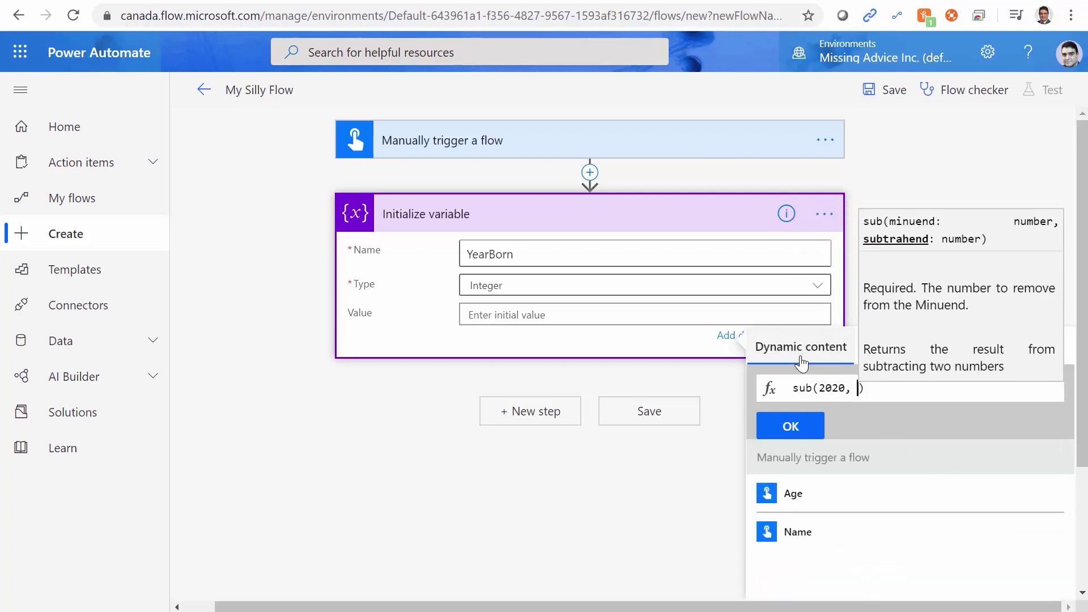
left_click(794, 499)
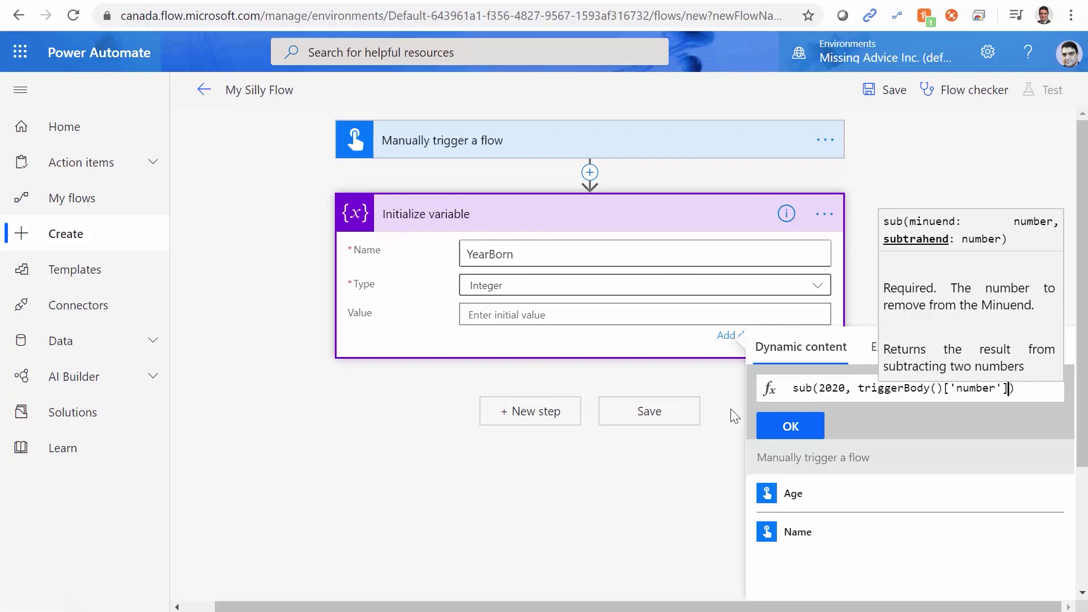
left_click(790, 427)
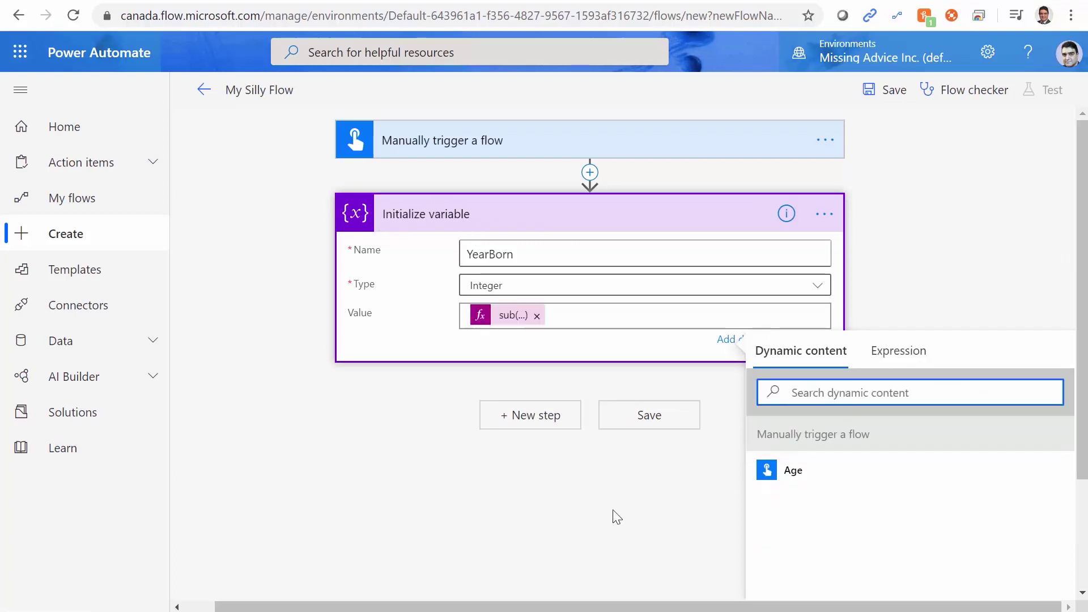
- Close the dynamic content list and save the flow
left_click(617, 517)
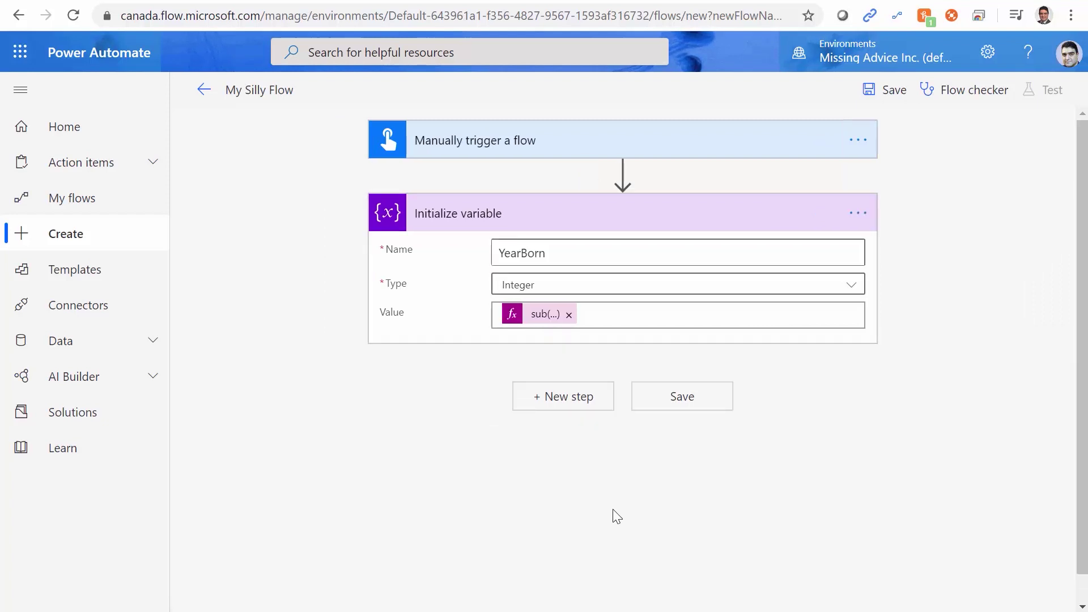
left_click(892, 94)
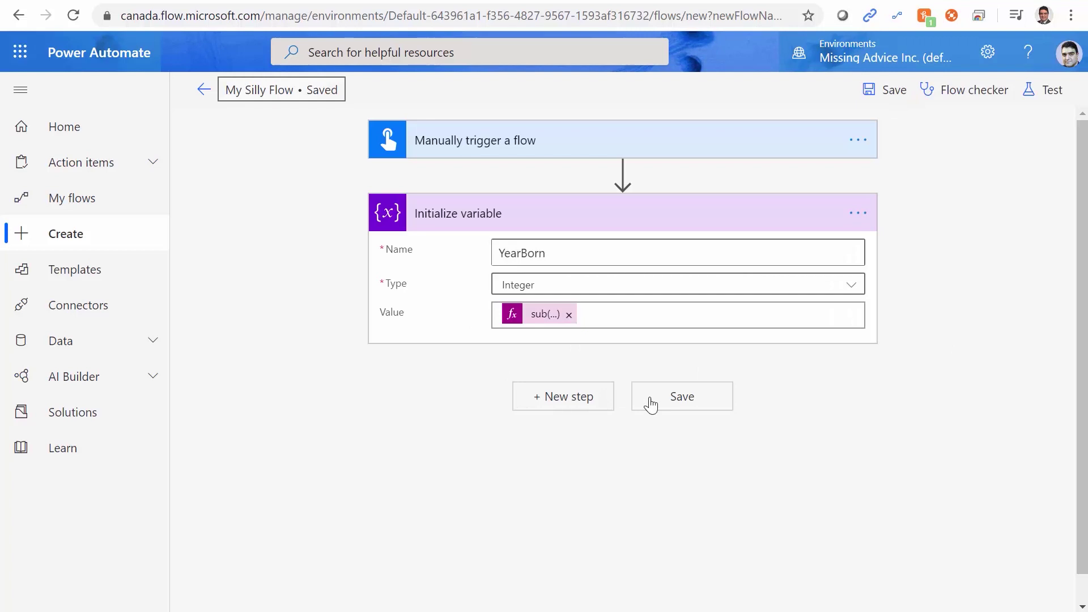
left_click(662, 402)
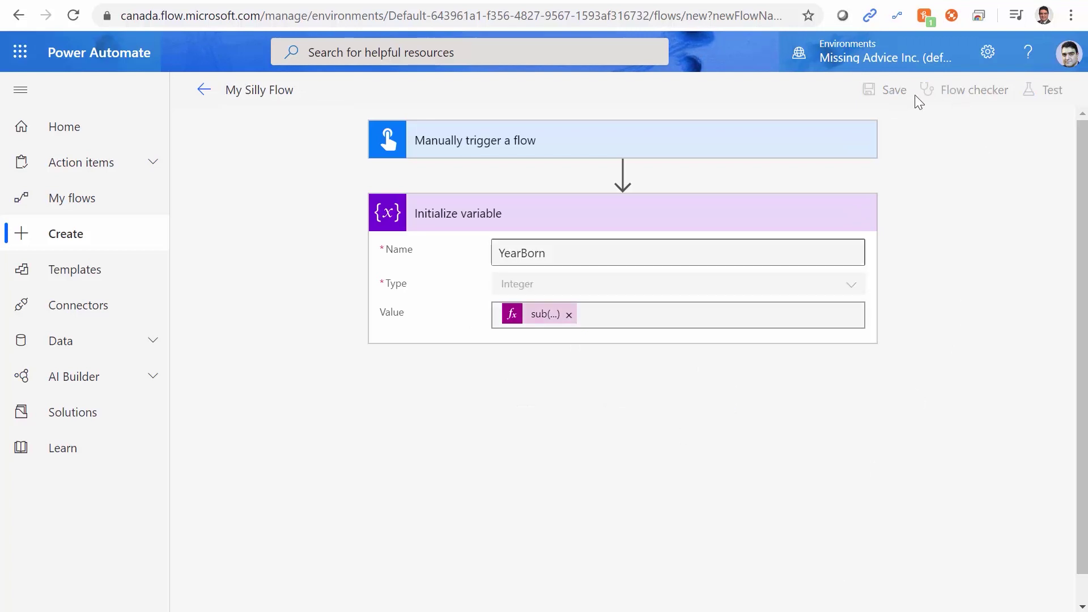
- Test the flow manually with a sample name and age 45, confirming YearBorn is 1975
left_click(1046, 90)
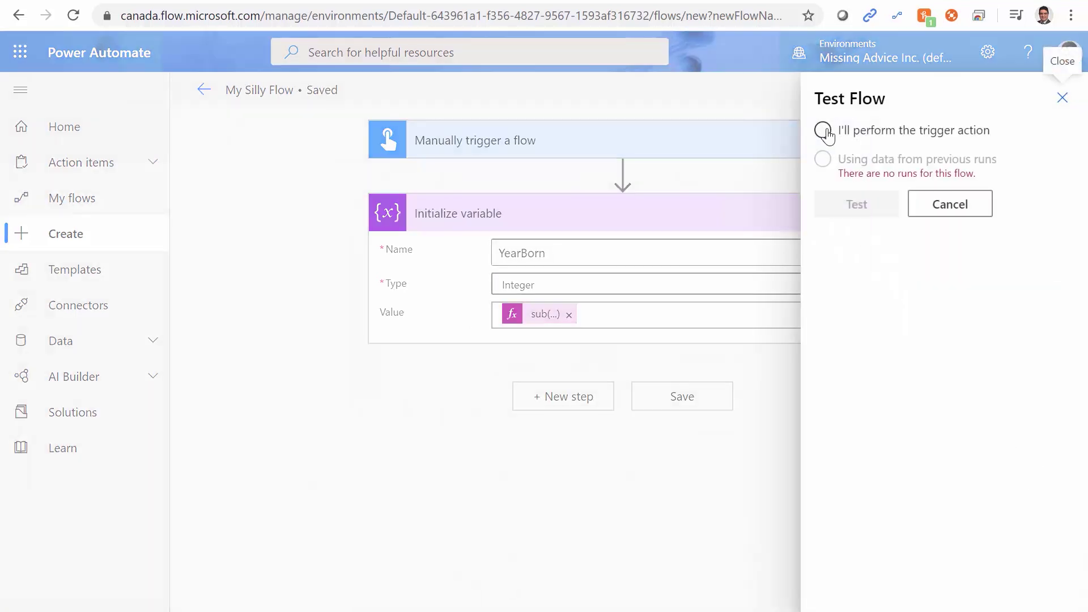
left_click(823, 131)
left_click(882, 206)
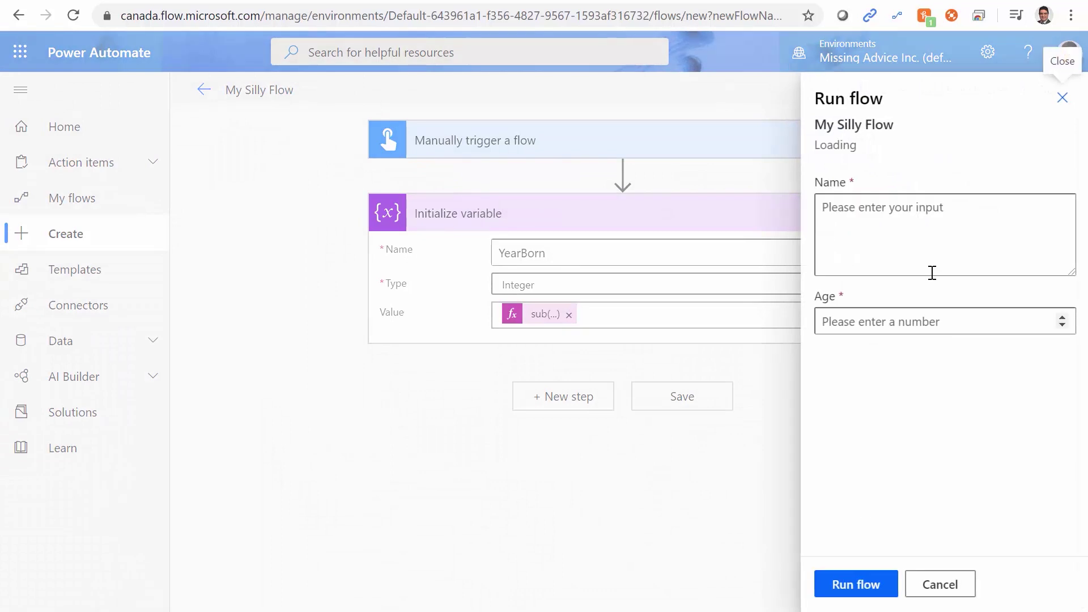
left_click(907, 231)
type("A")
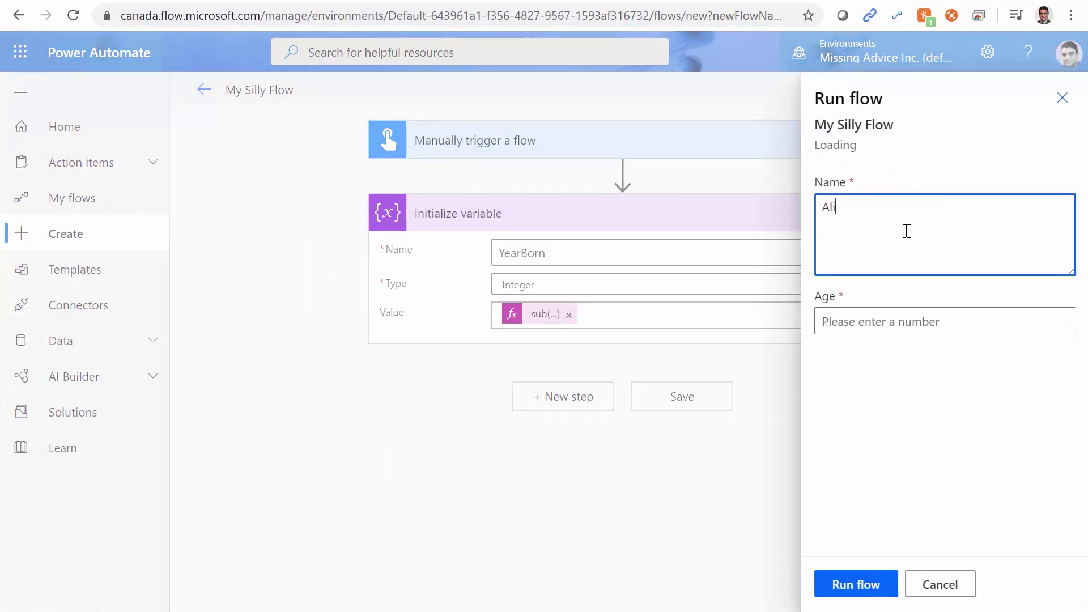
type("li")
left_click(848, 320)
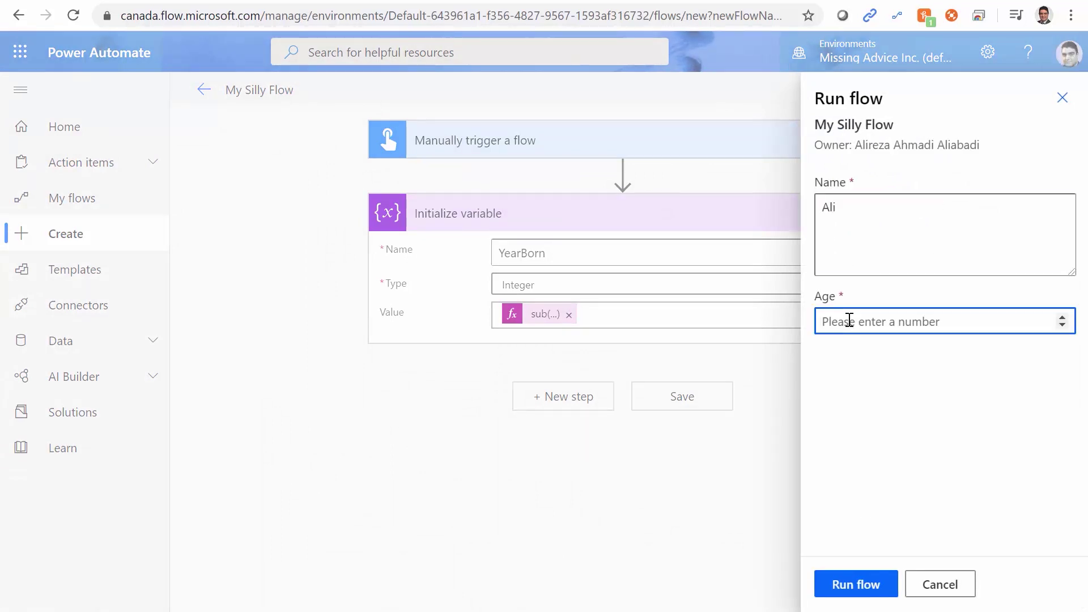
type("45")
left_click(852, 585)
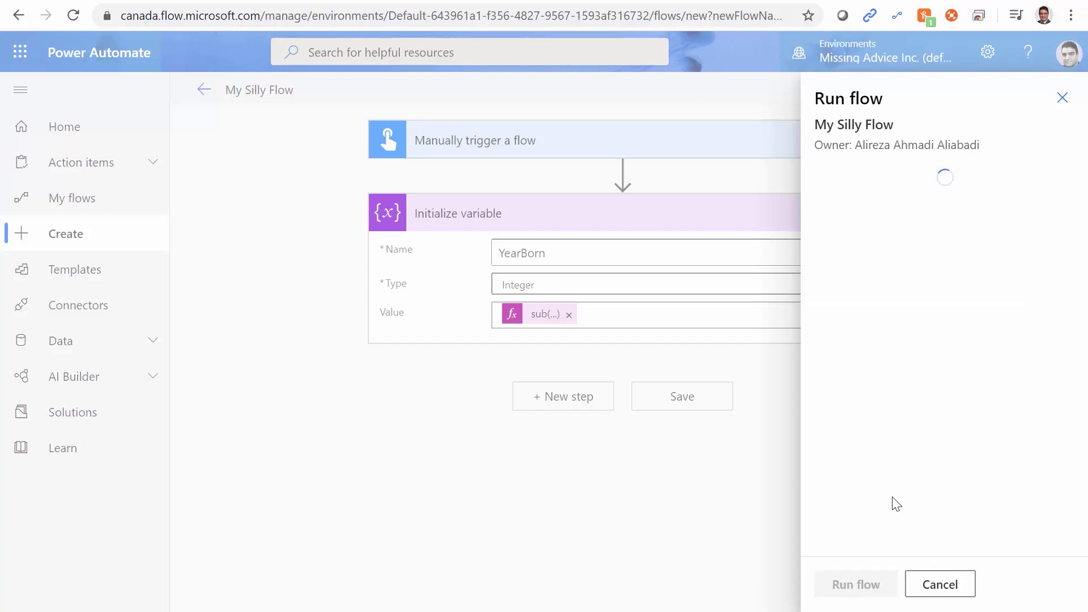
left_click(846, 585)
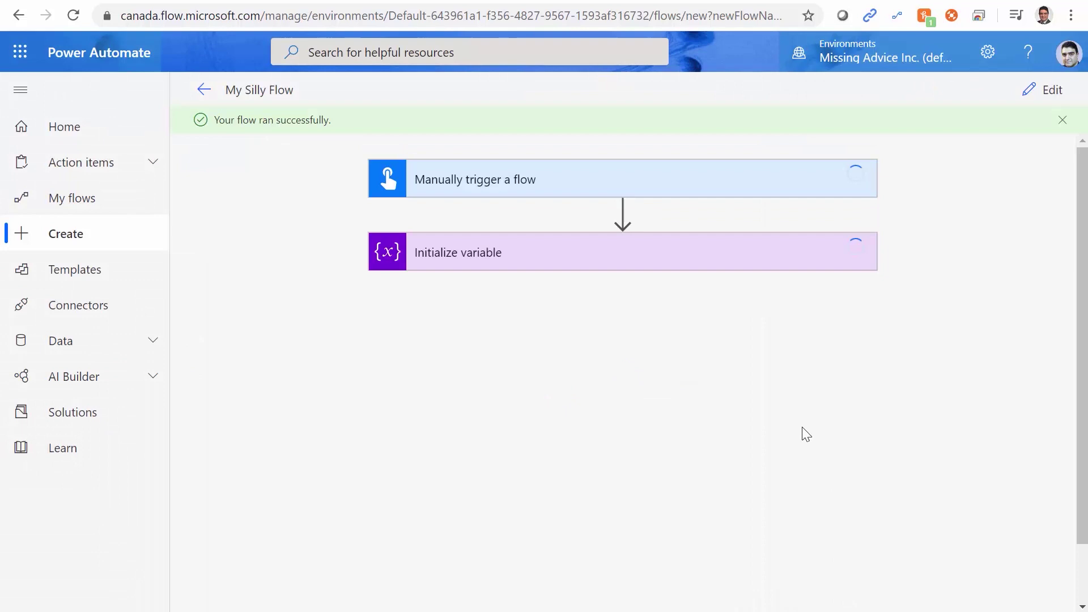
left_click(531, 265)
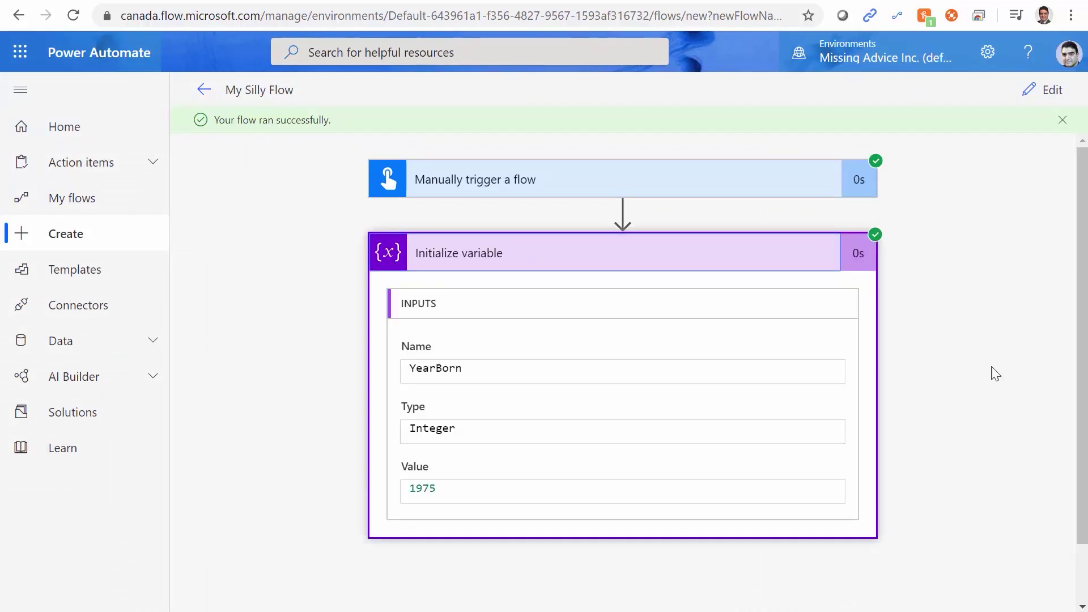
left_click_drag(463, 494, 410, 492)
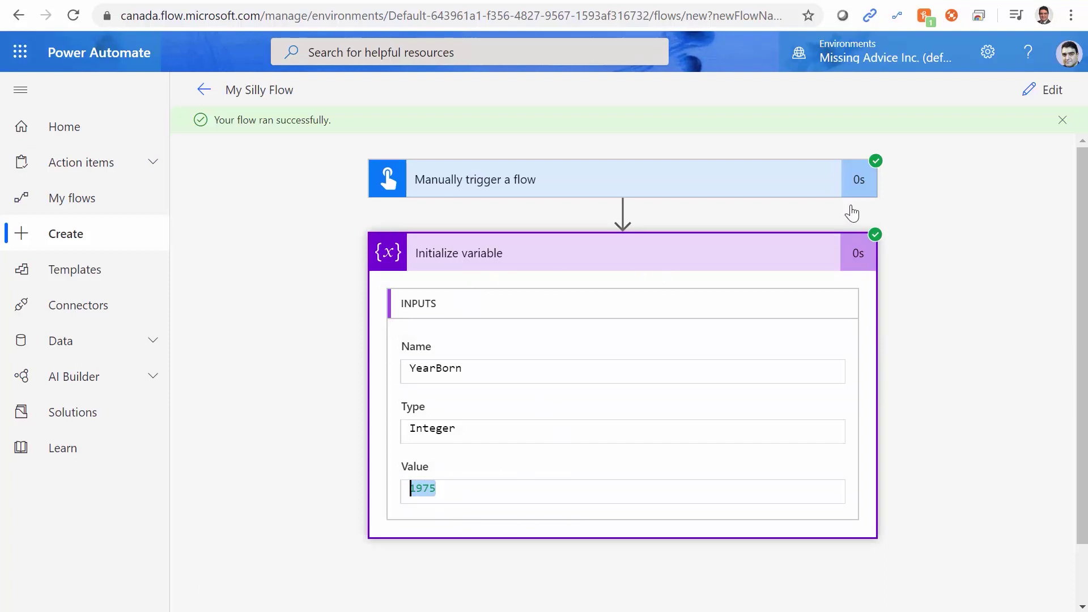
- Back in the editor, add an Office 365 Outlook 'Send an email (V2)' step after the variable
left_click(1048, 90)
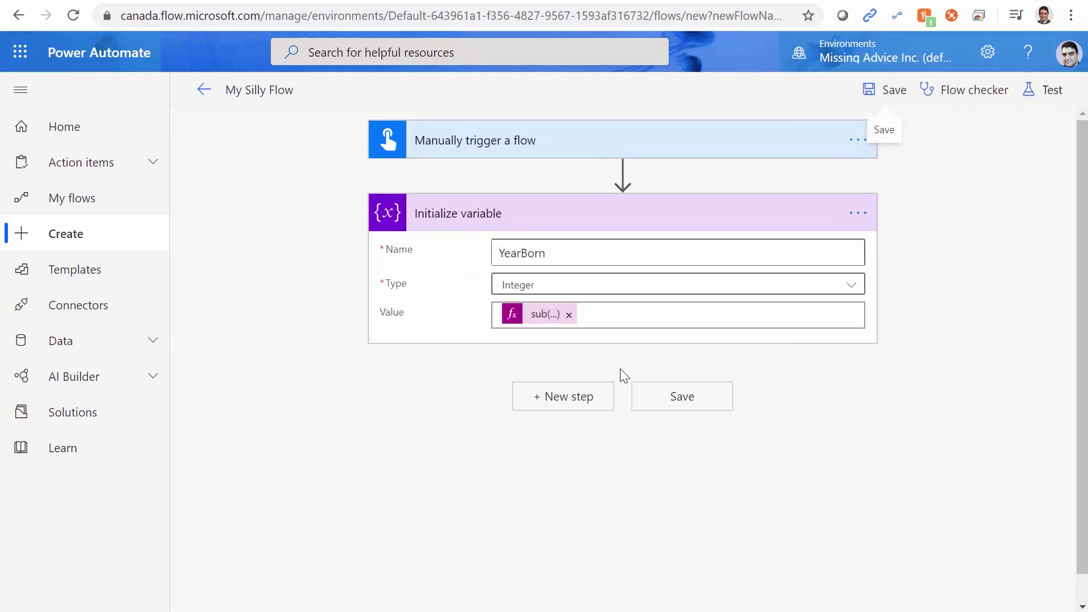
left_click(555, 399)
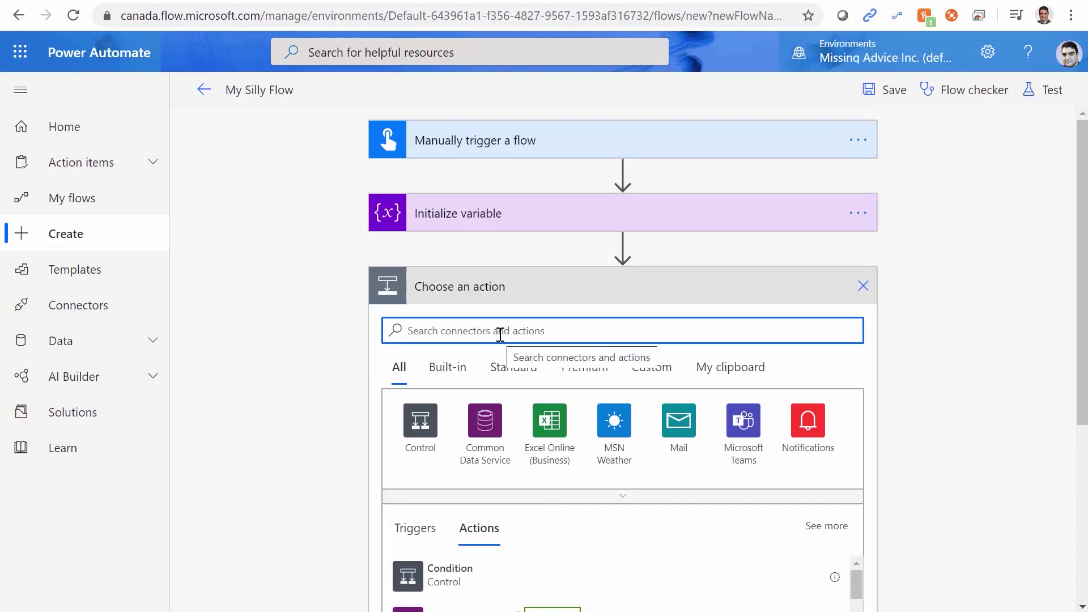
type("Send email")
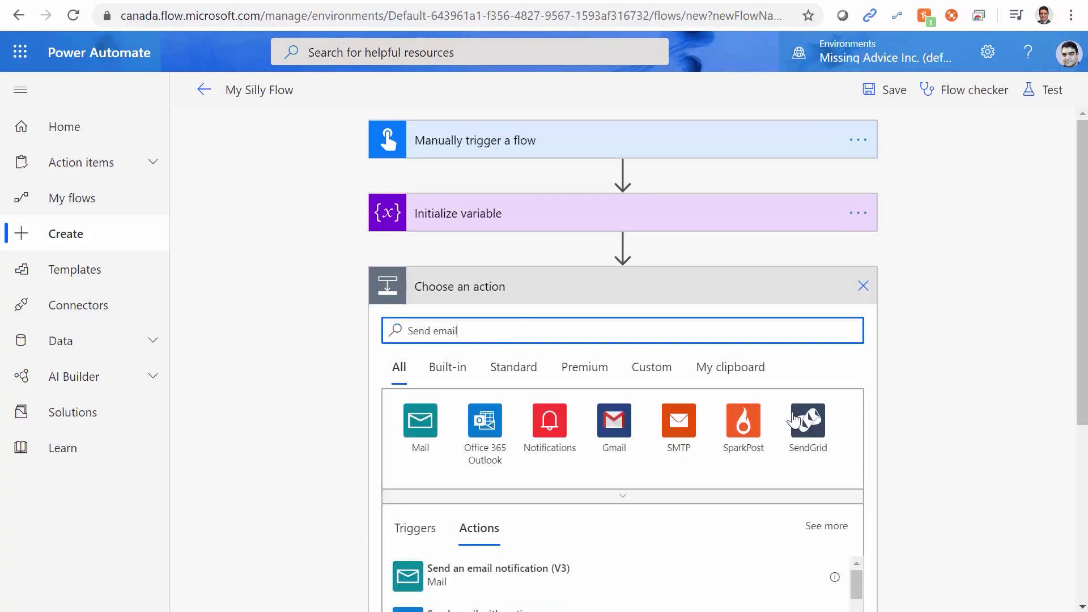
scroll(944, 425, "down", 5)
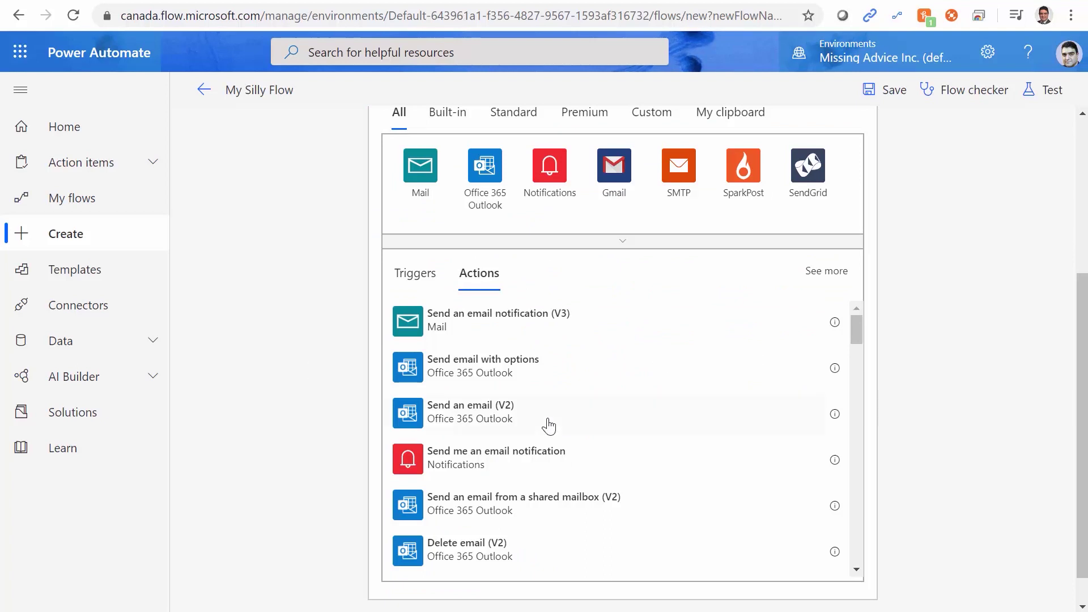
left_click(425, 418)
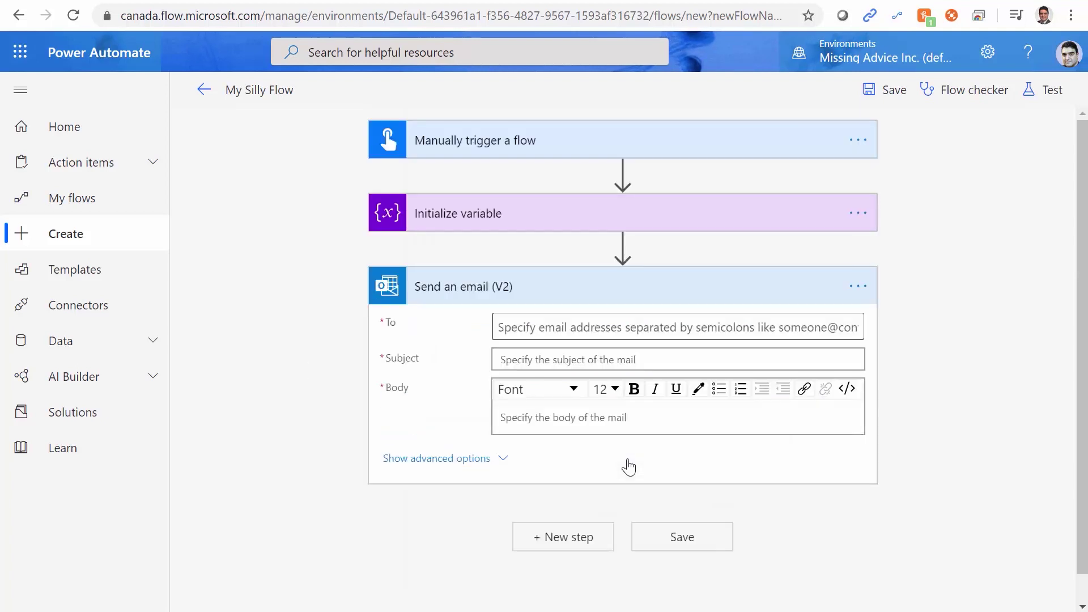
- Address the email to the dynamic User email and set the subject 'Year born notificatin'
left_click(587, 331)
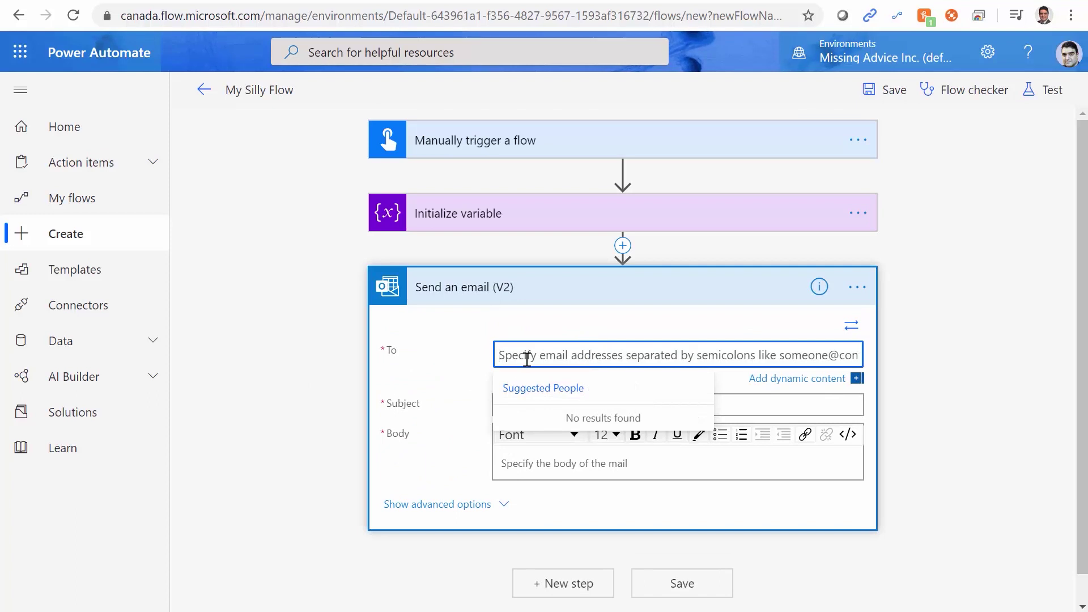
left_click(781, 385)
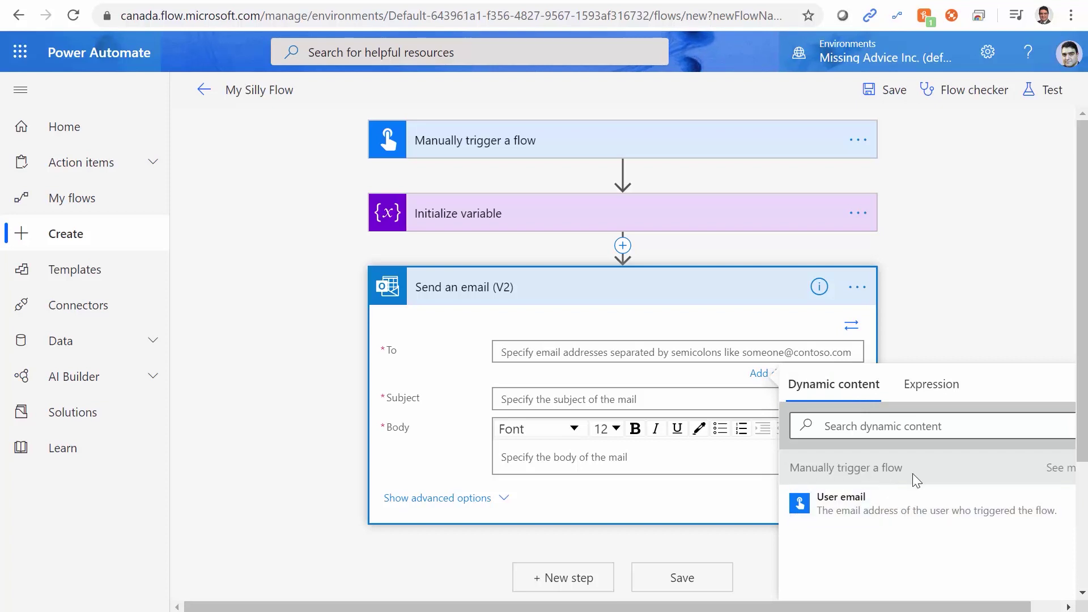
left_click(869, 508)
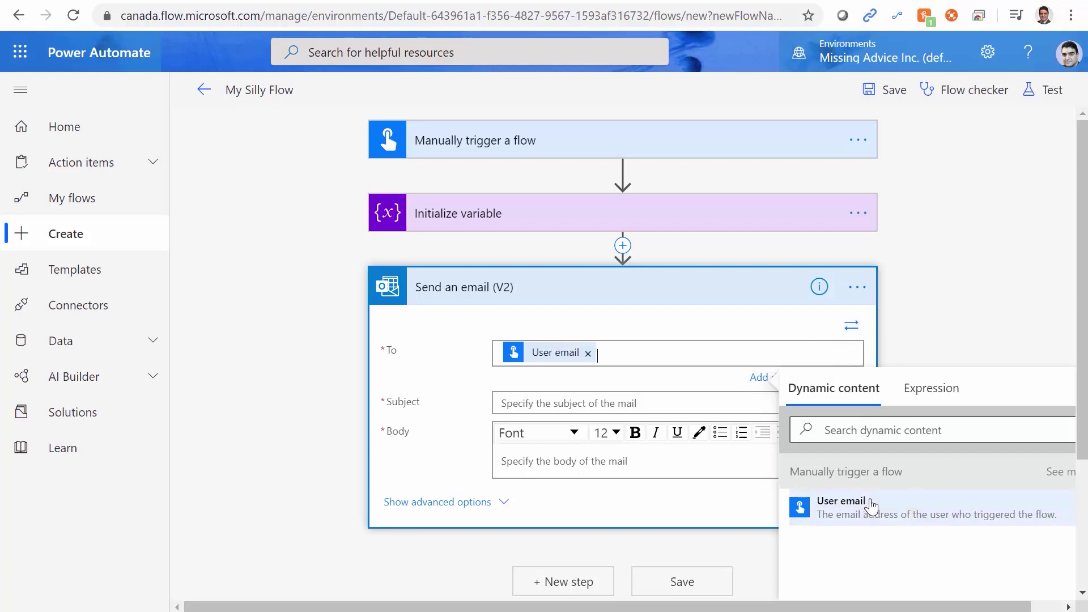
left_click(686, 404)
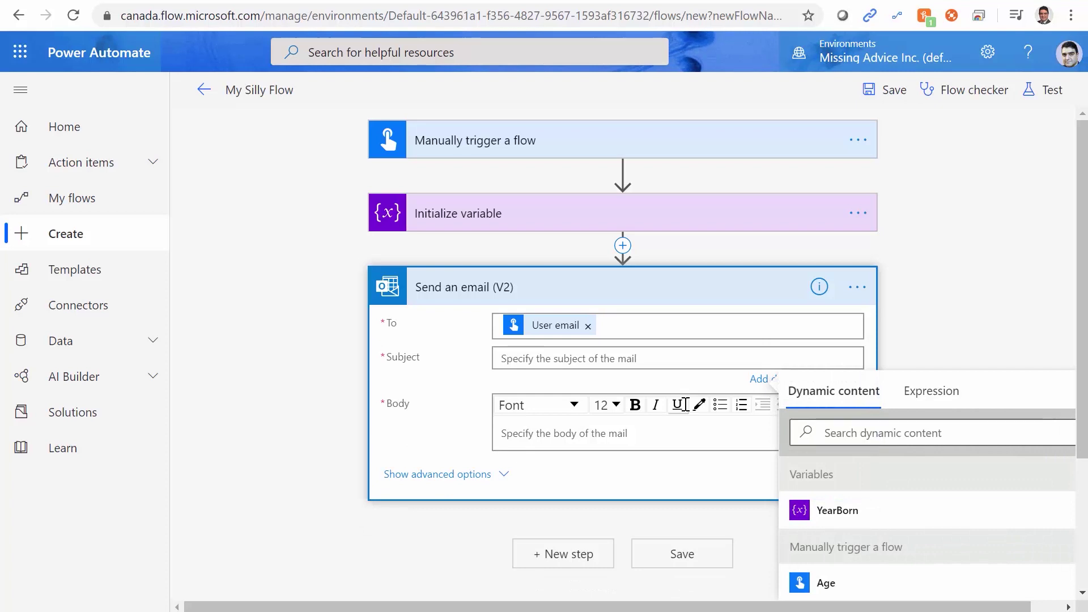
type("Year born")
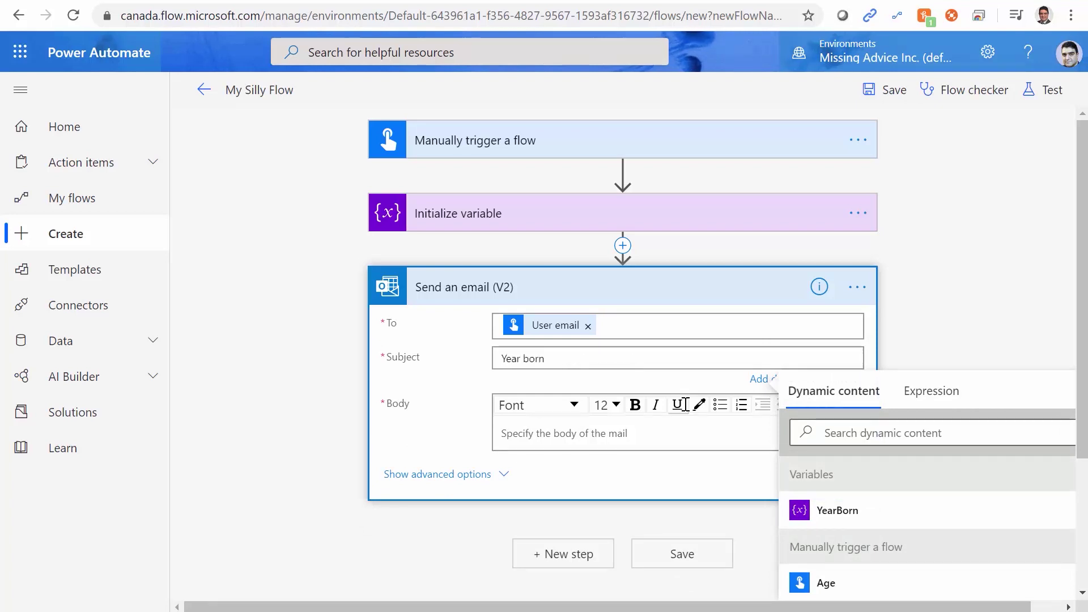
type(" notificatin")
left_click(611, 439)
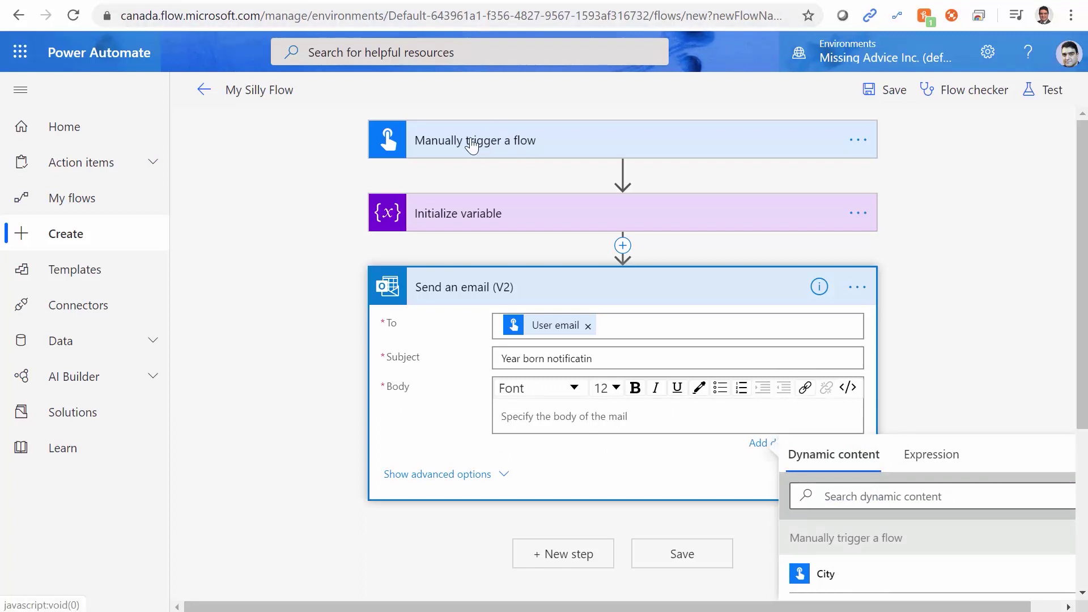
left_click_drag(1078, 376, 1078, 457)
scroll(913, 551, "down", 2)
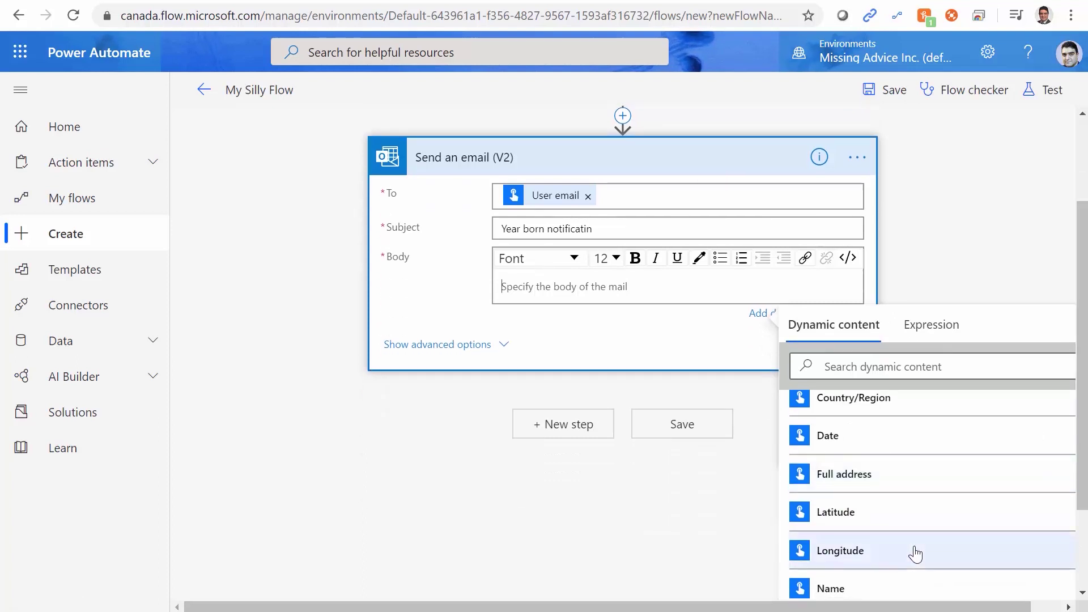
left_click(831, 588)
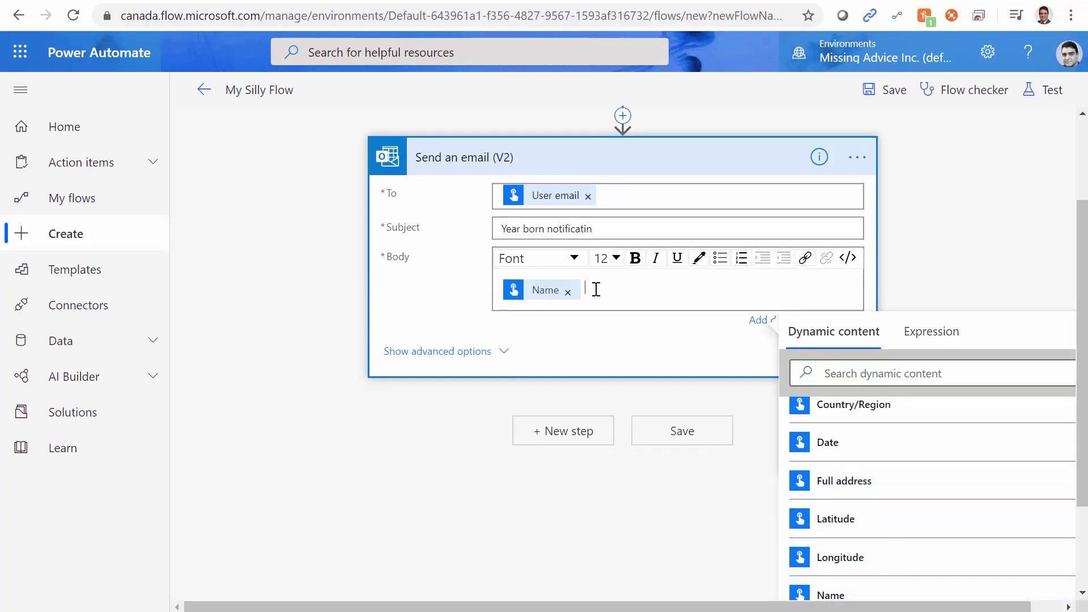
type("was born in")
scroll(358, 306, "up", 3)
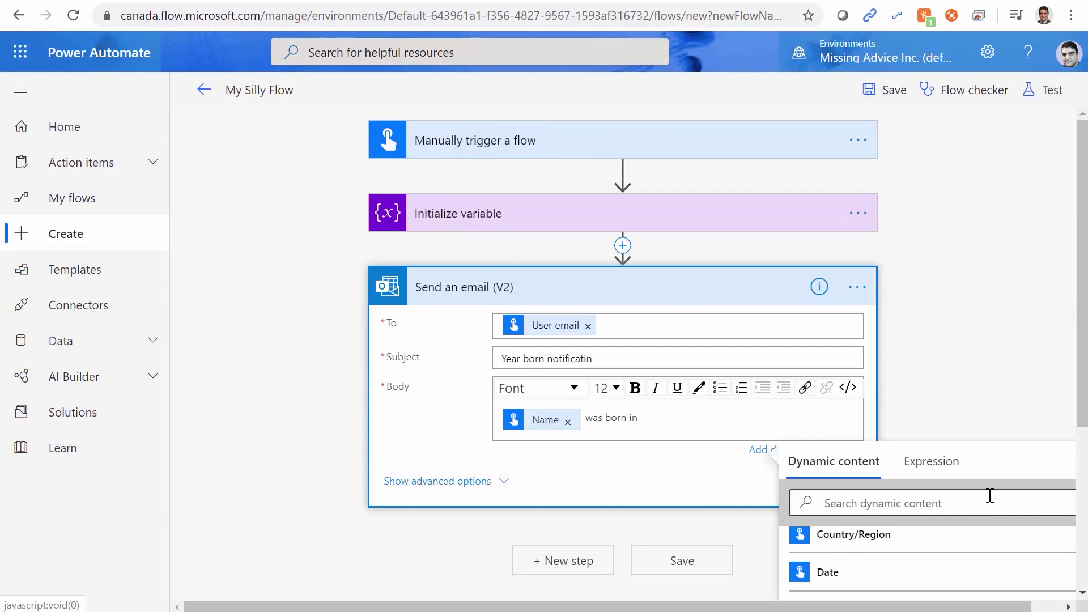
scroll(396, 235, "right", 1)
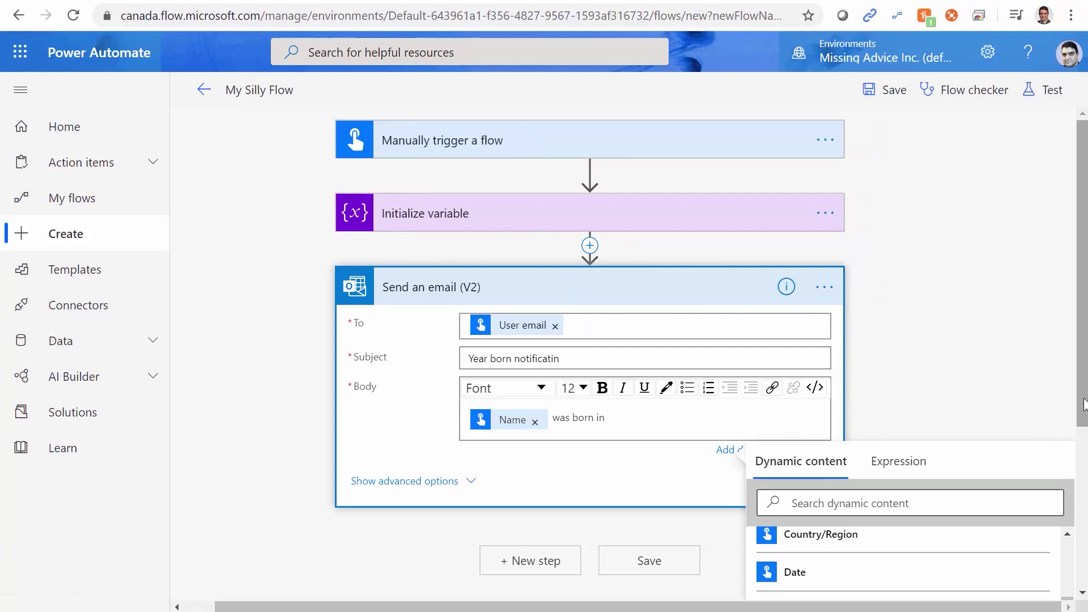
left_click_drag(1082, 416, 1079, 518)
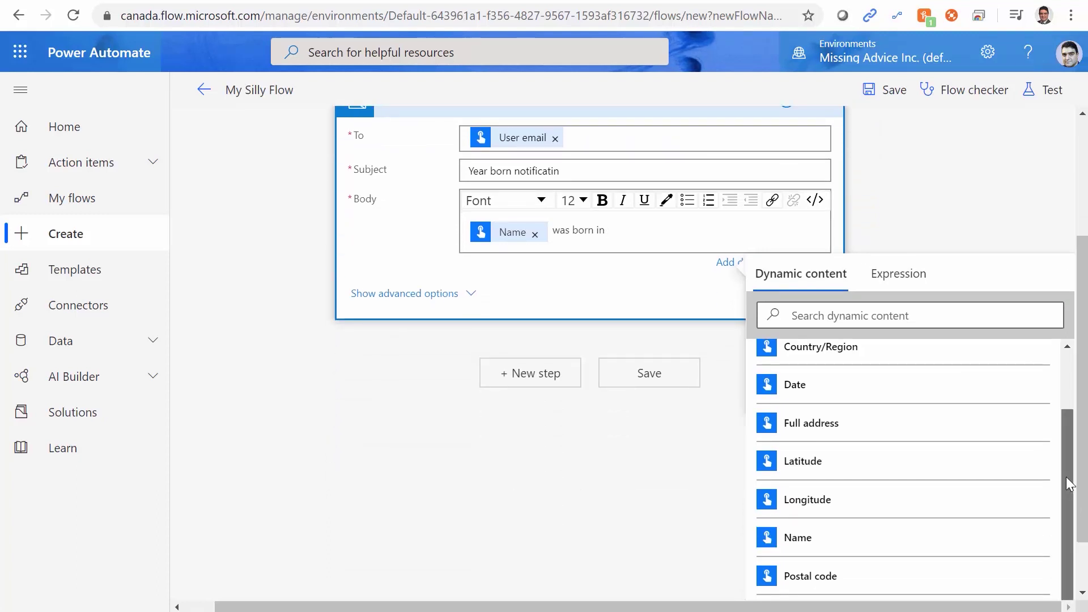
left_click_drag(1065, 477, 1072, 420)
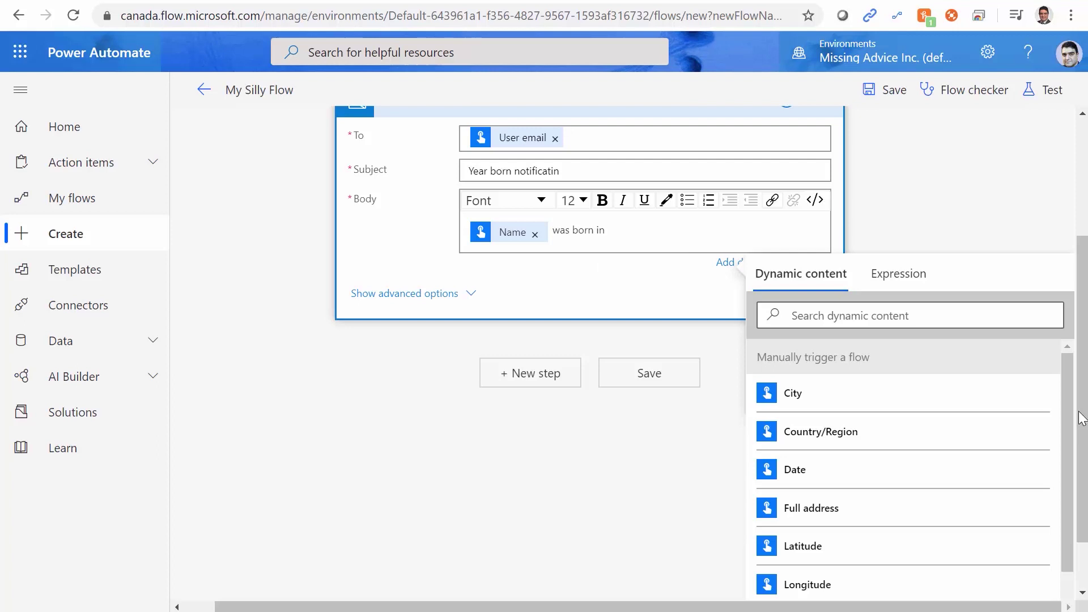
mouse_move(1082, 418)
left_mouse_down()
mouse_move(1084, 467)
mouse_move(1061, 543)
mouse_move(1062, 414)
left_mouse_up()
scroll(1065, 453, "down", 1)
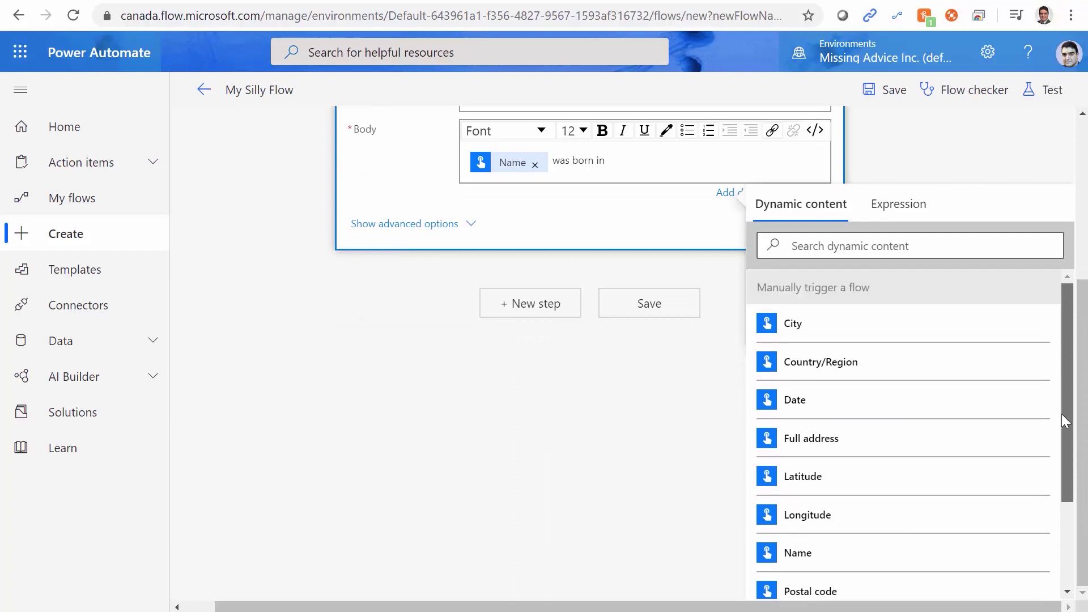
scroll(722, 479, "up", 2)
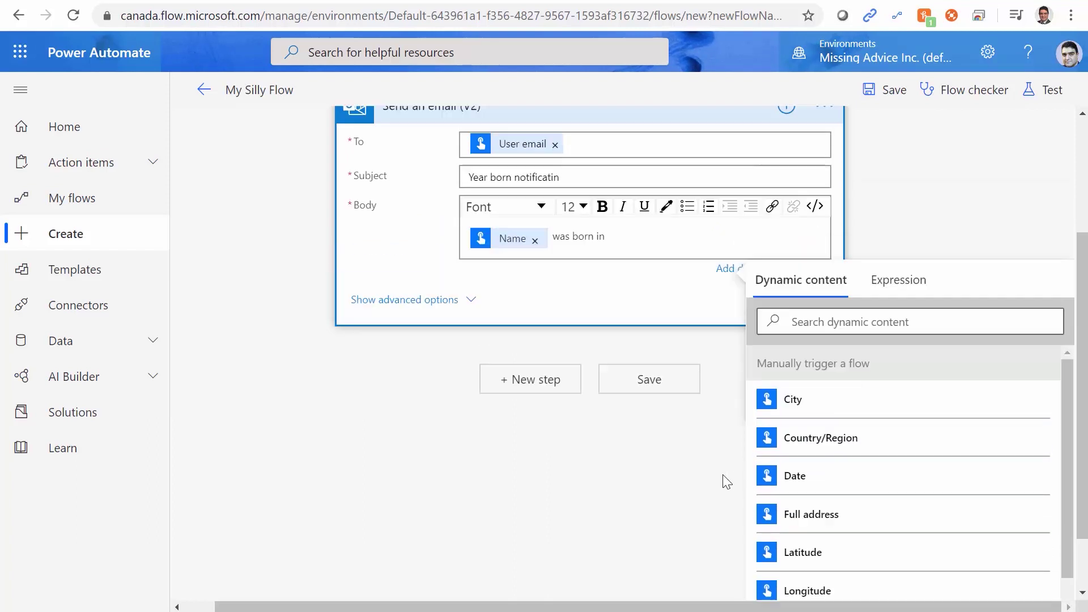
scroll(949, 426, "down", 2)
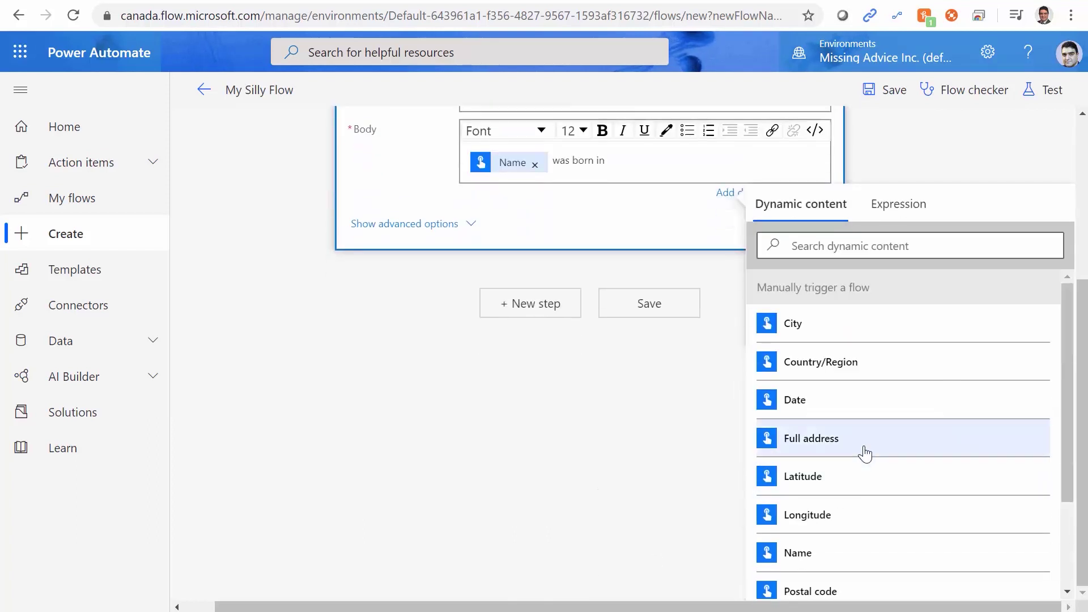
scroll(860, 449, "down", 2)
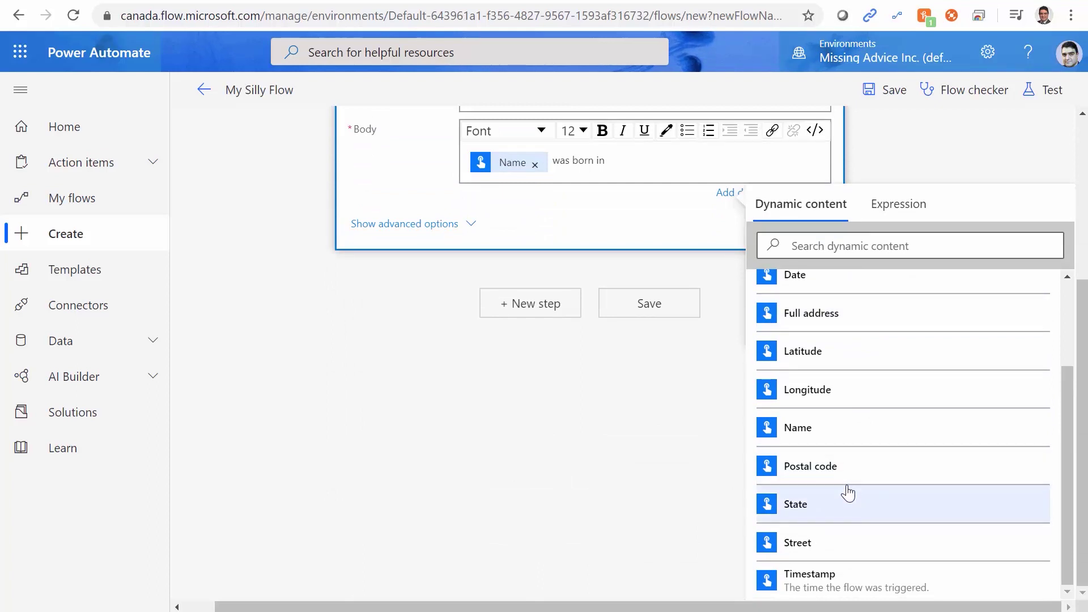
scroll(855, 489, "up", 2)
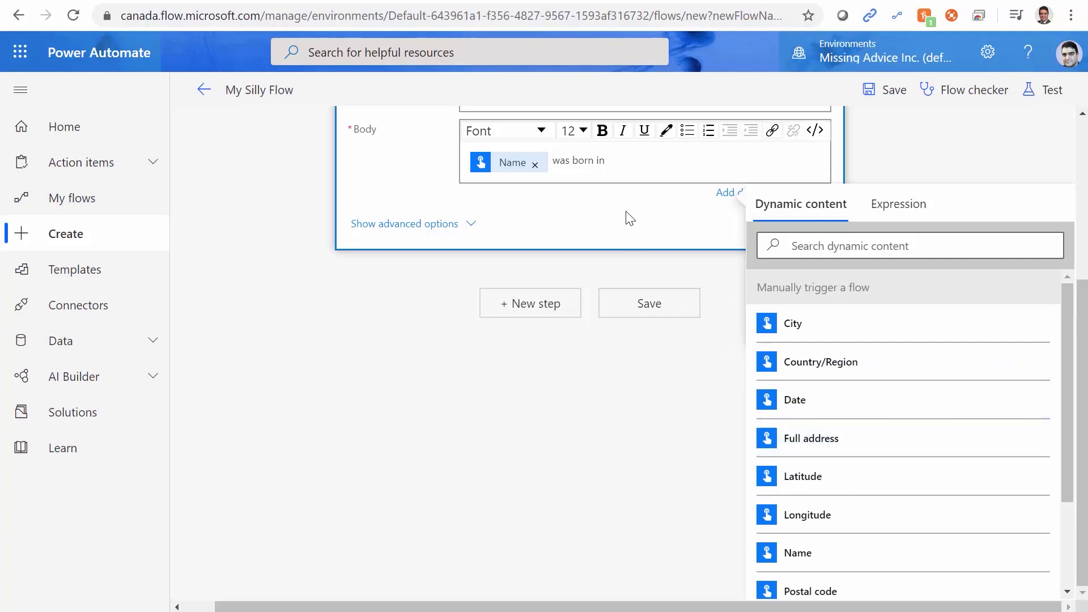
scroll(599, 440, "up", 5)
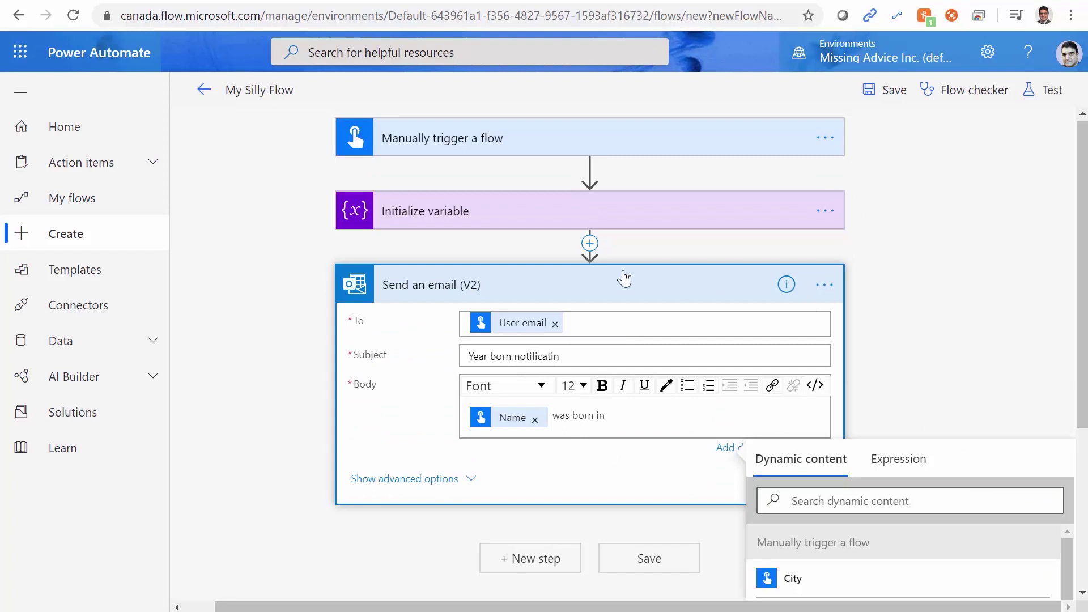
- Append the expression variables('YearBorn') after 'was born in' in the email body
left_click(890, 469)
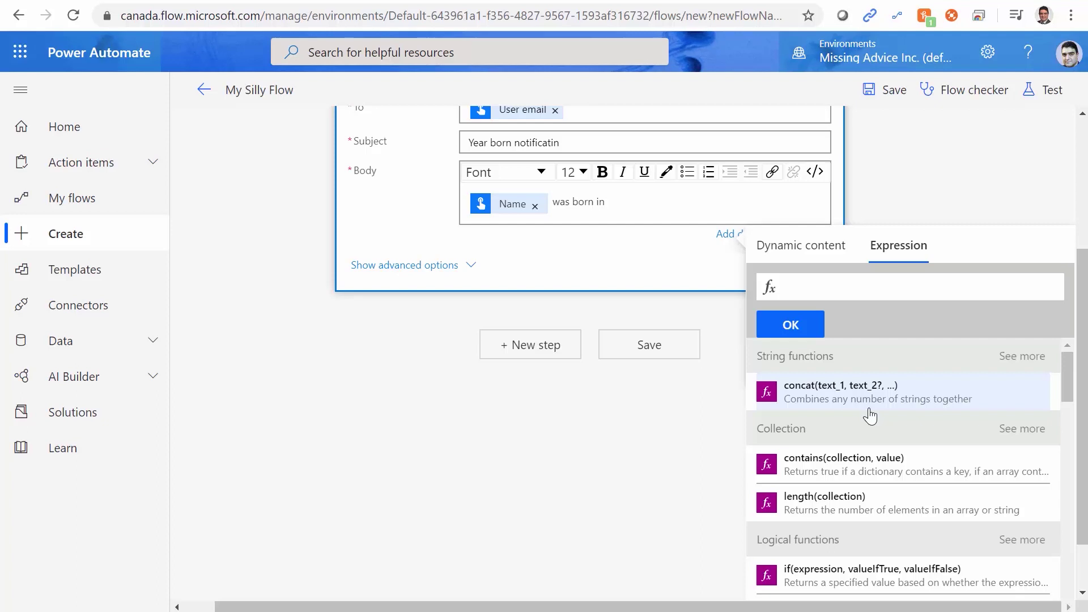
left_click(799, 251)
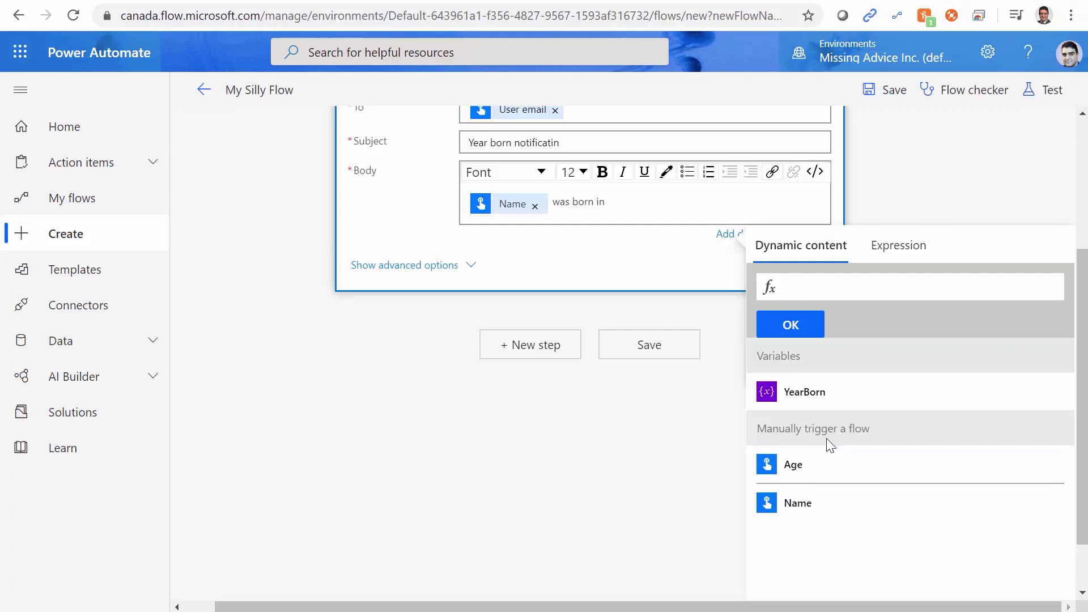
left_click(806, 400)
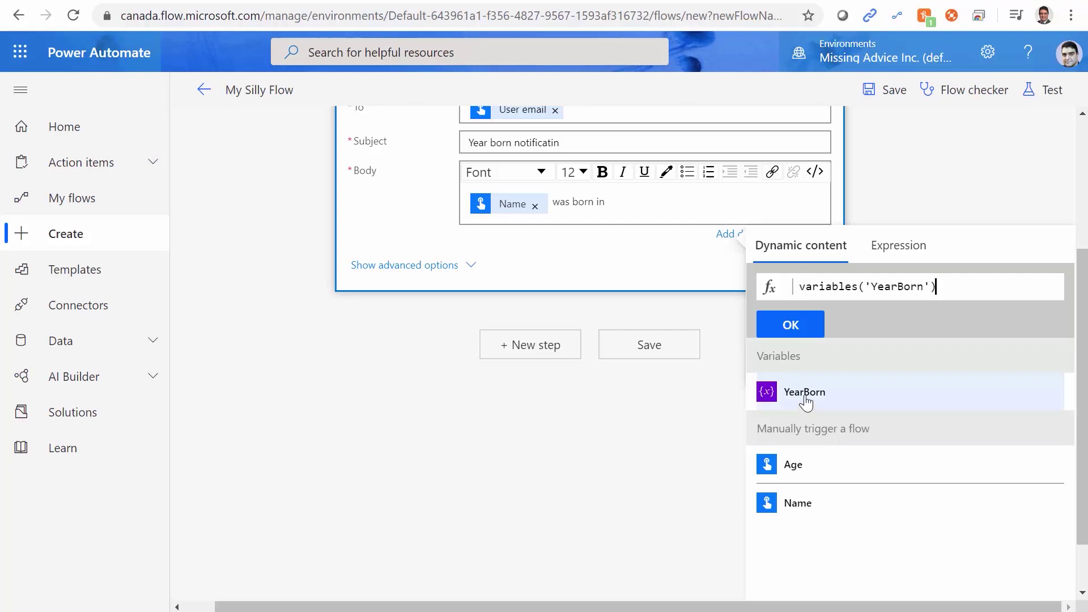
left_click(797, 288)
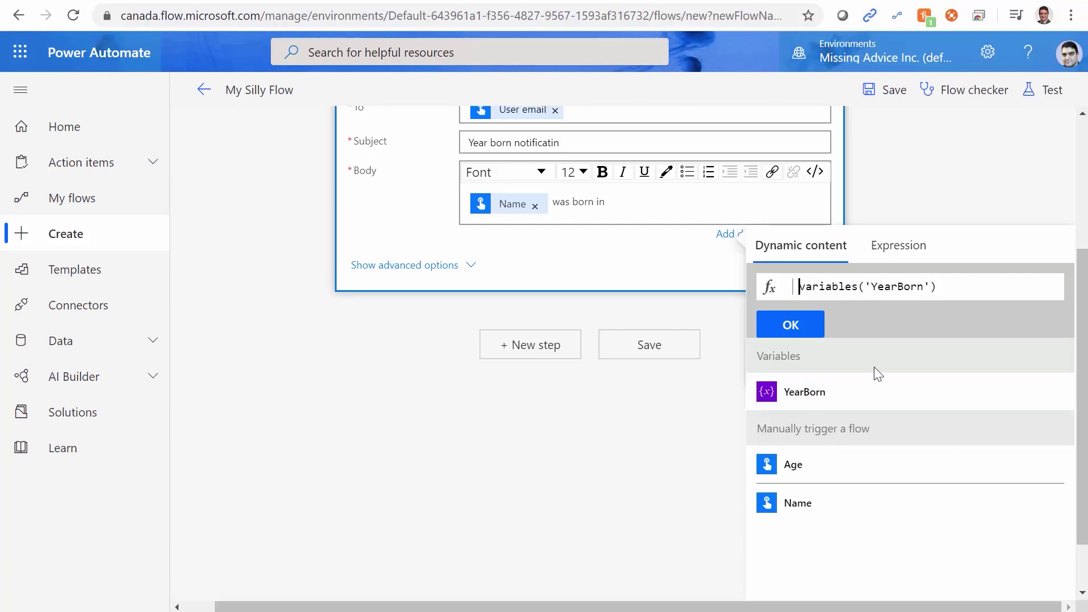
key("Delete")
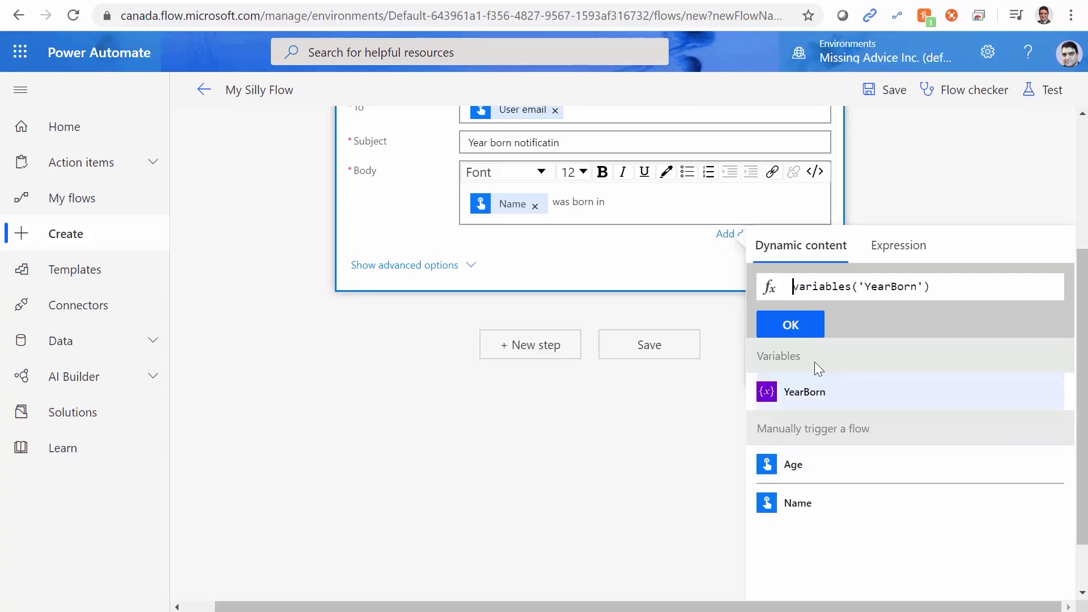
left_click(799, 327)
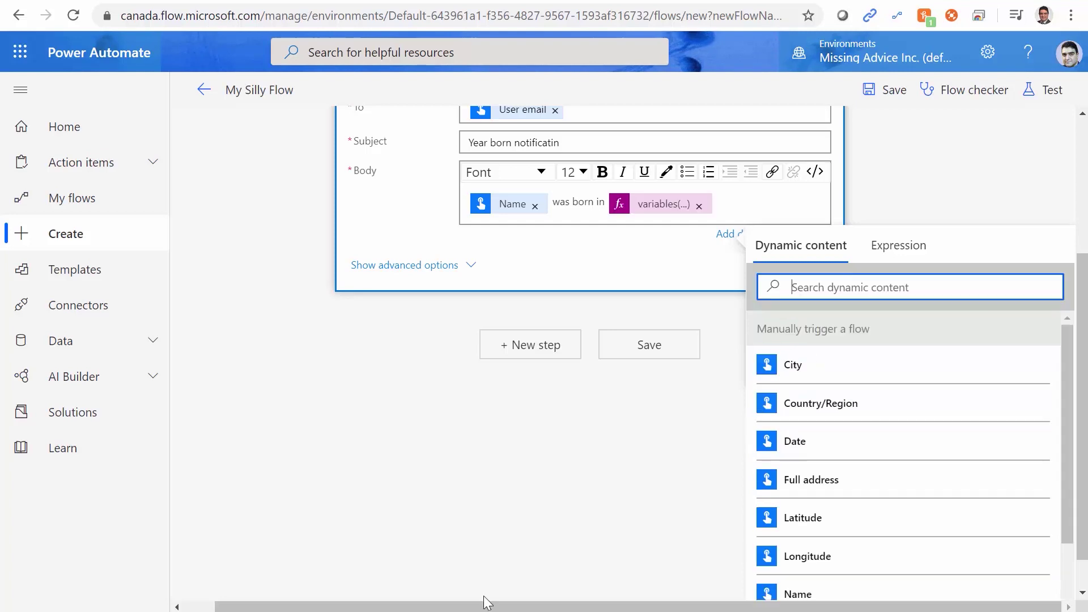
- Save the flow and start a test, continuing past the Outlook connection check
left_click(646, 345)
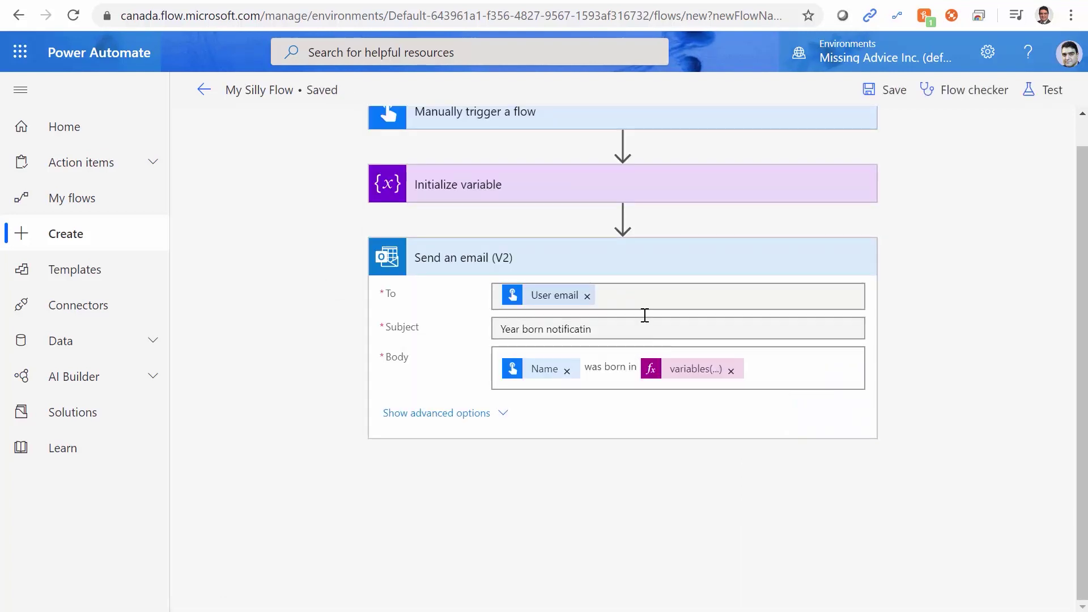
left_click(906, 93)
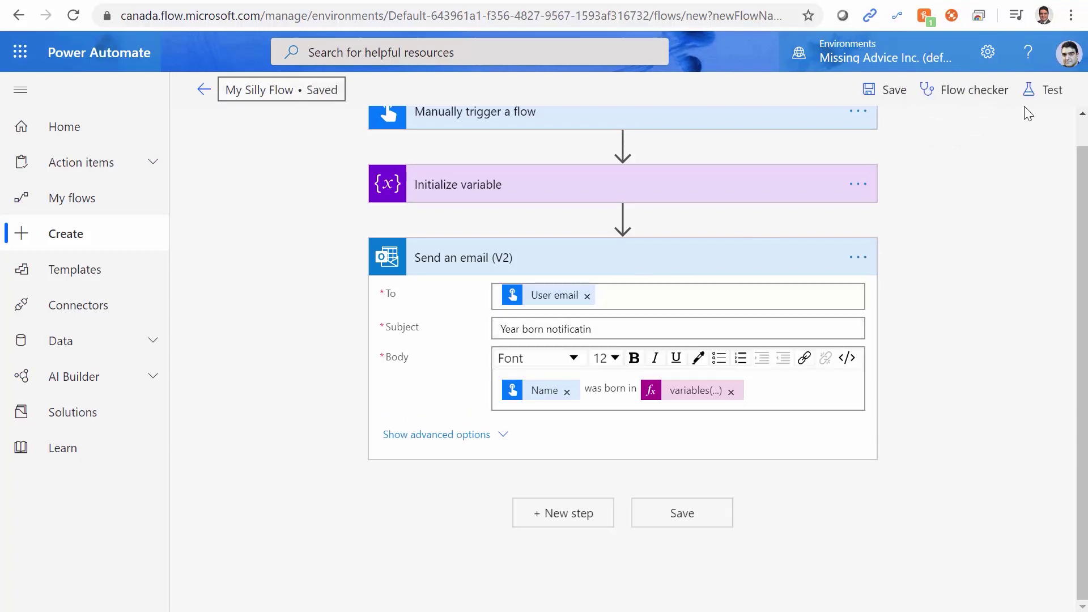
left_click(1052, 90)
left_click(860, 204)
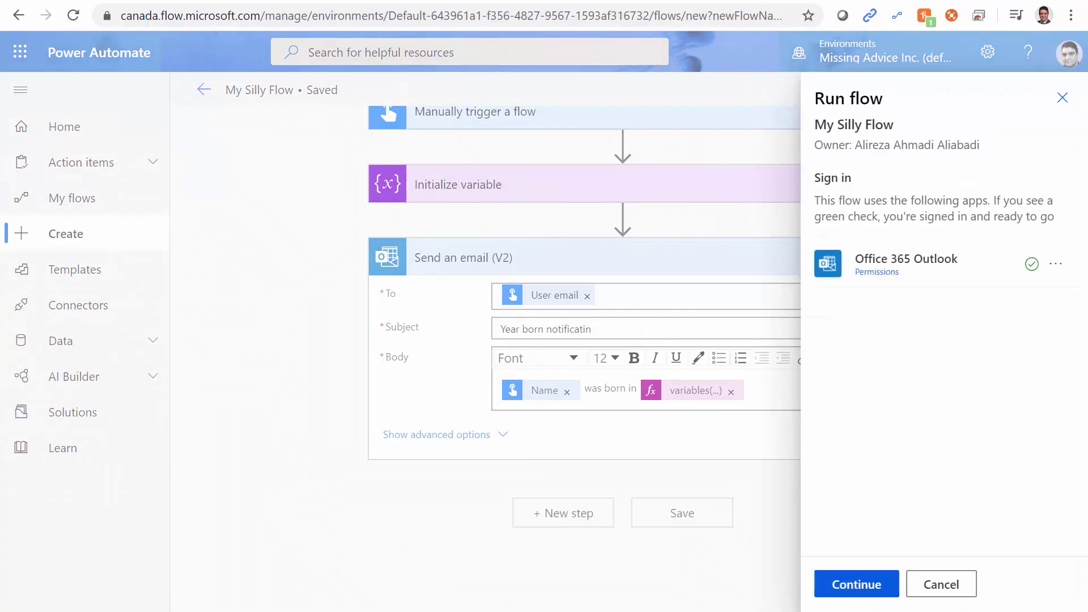
left_click(856, 584)
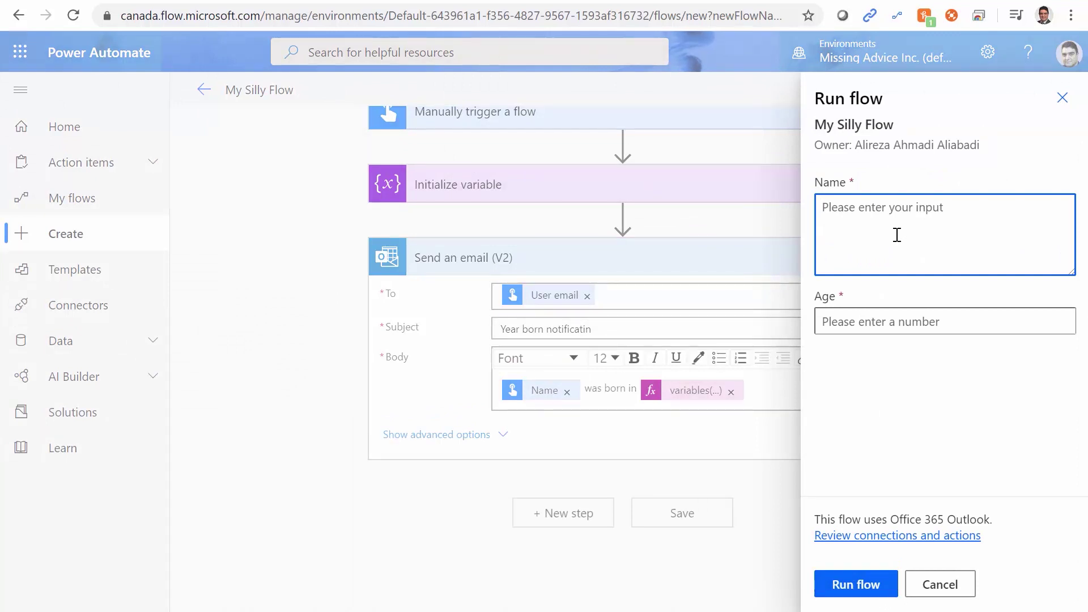
- Run the test with a sample name and age 23, then open the notification email
type("John")
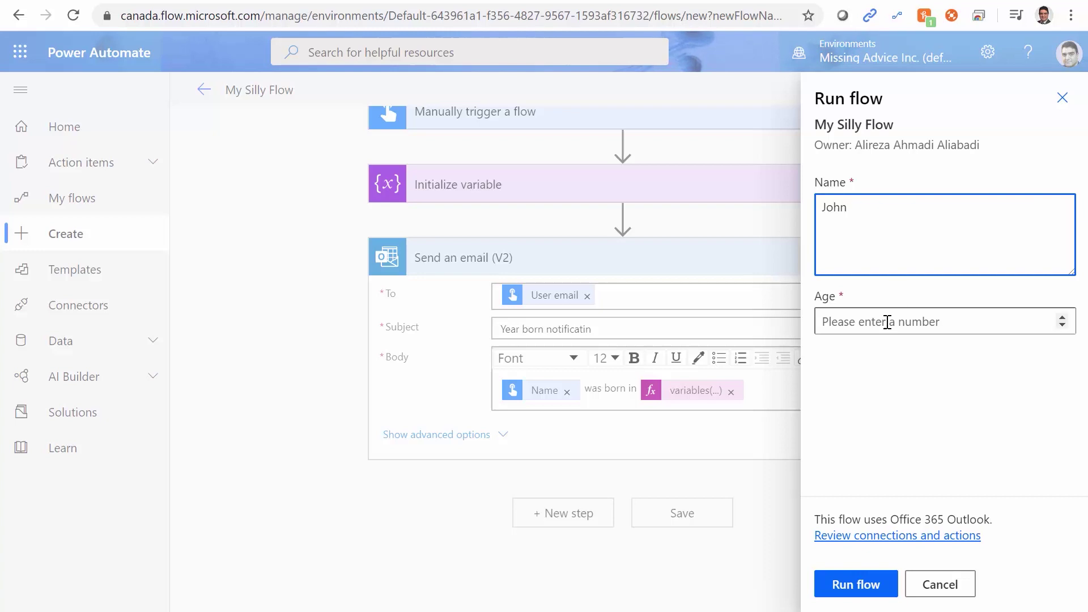
left_click(886, 322)
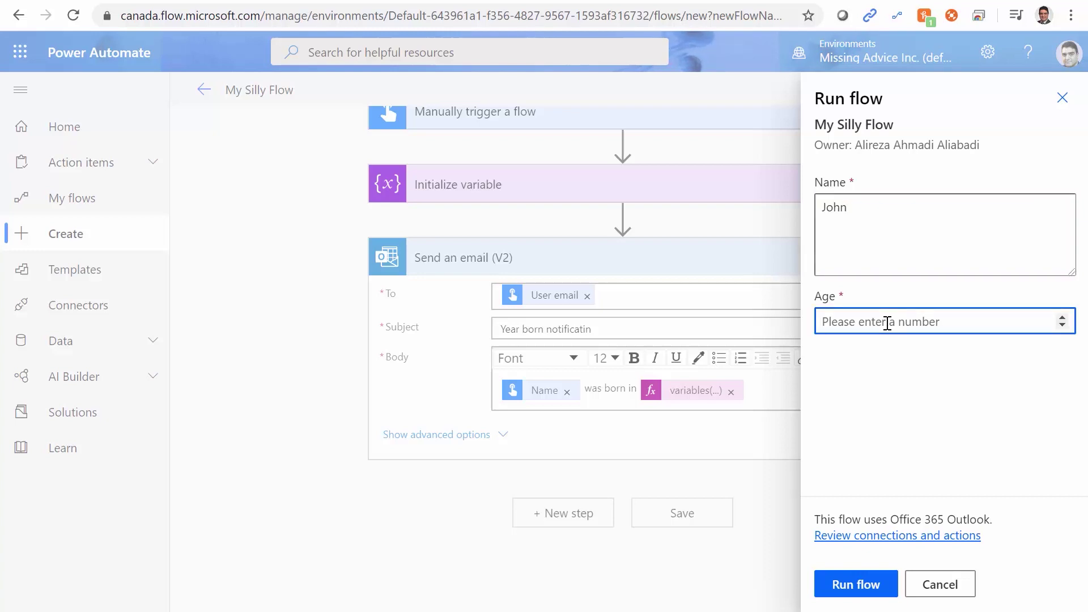
type("23")
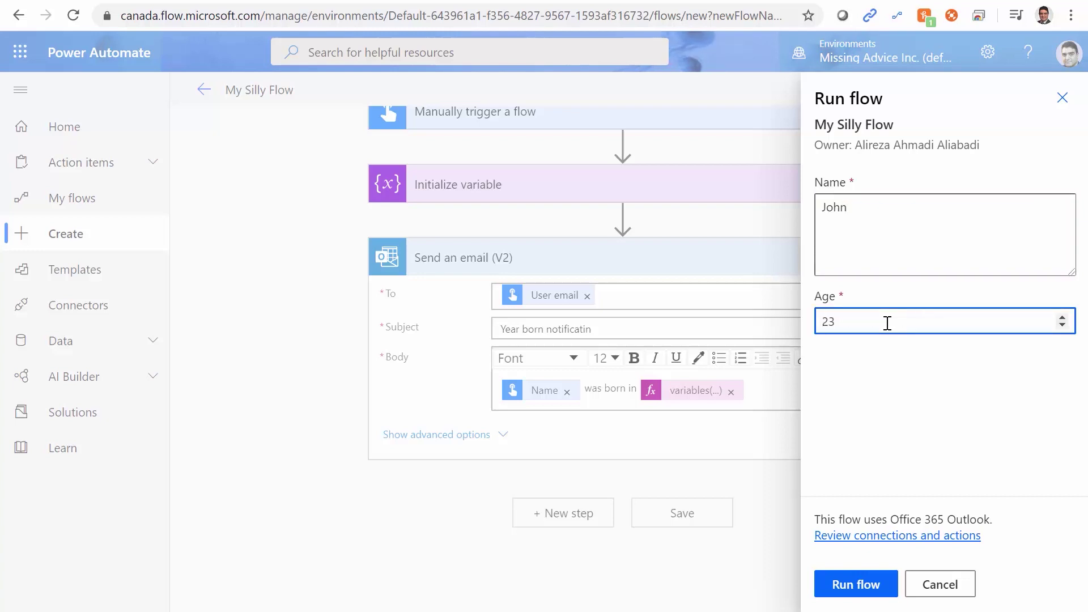
left_click(861, 592)
left_click(848, 585)
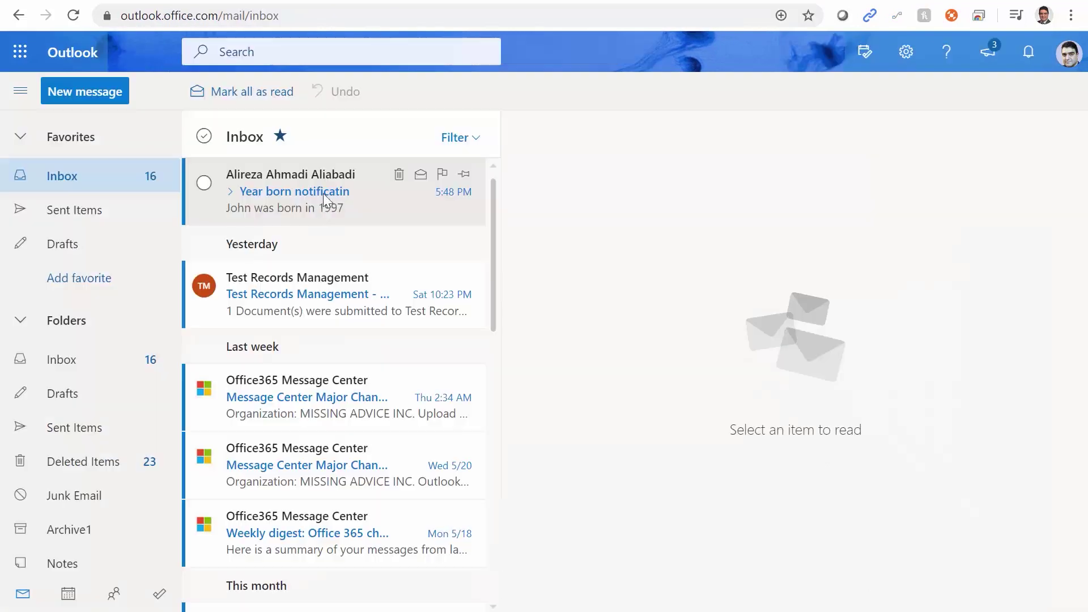
left_click(318, 204)
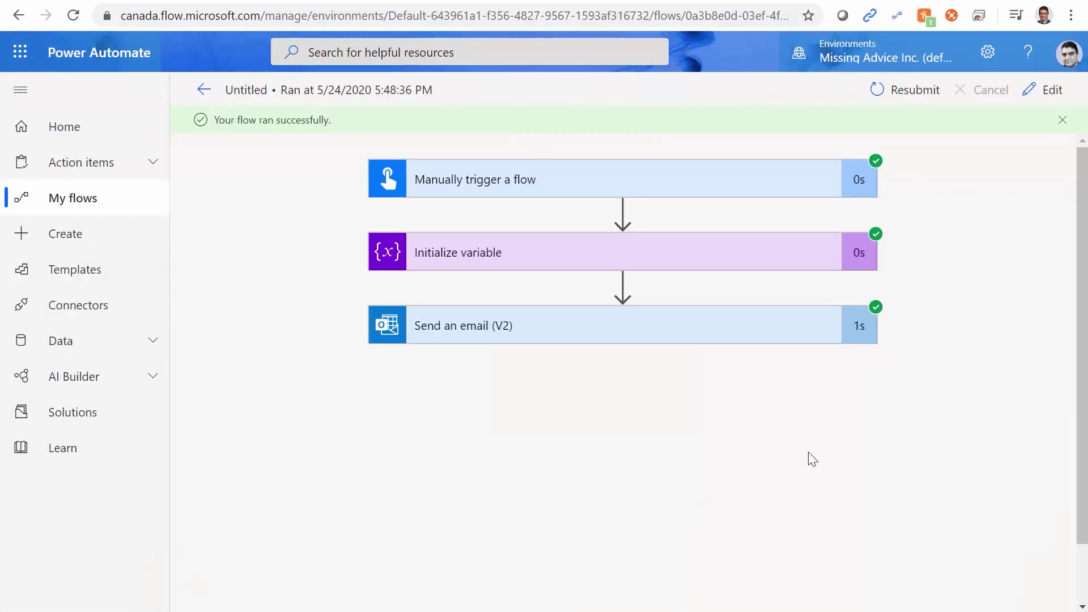
- Reopen the flow and remove the YearBorn token from the email body
left_click(1038, 96)
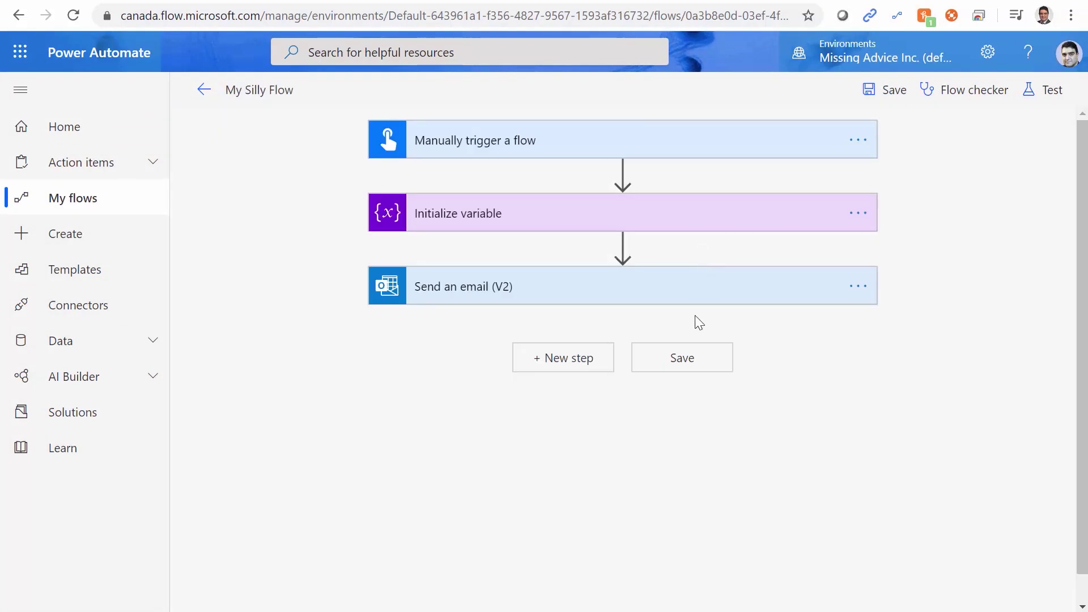
left_click(532, 284)
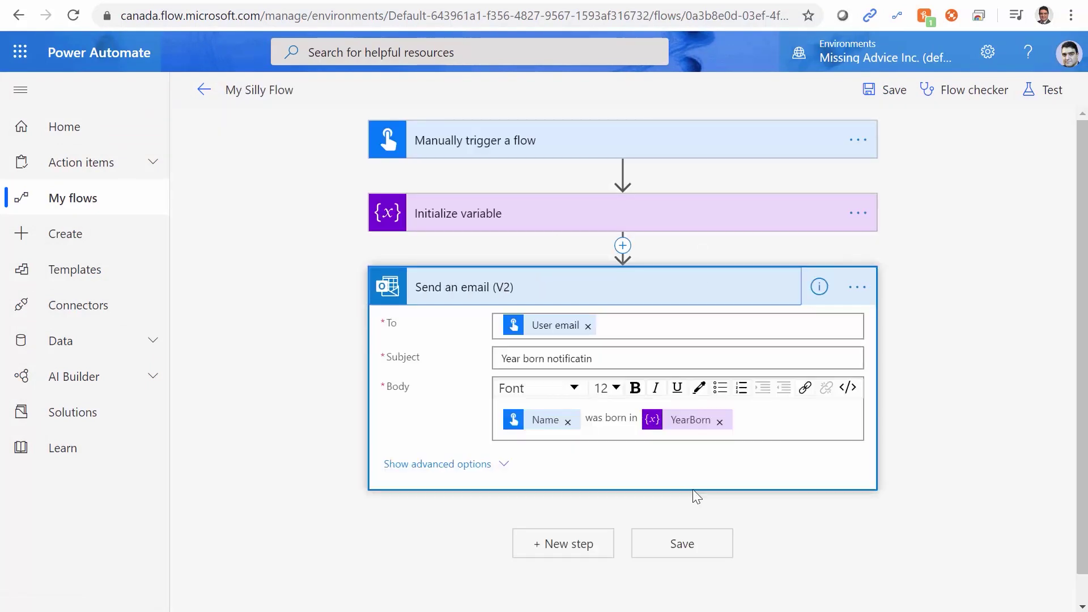
left_click(720, 421)
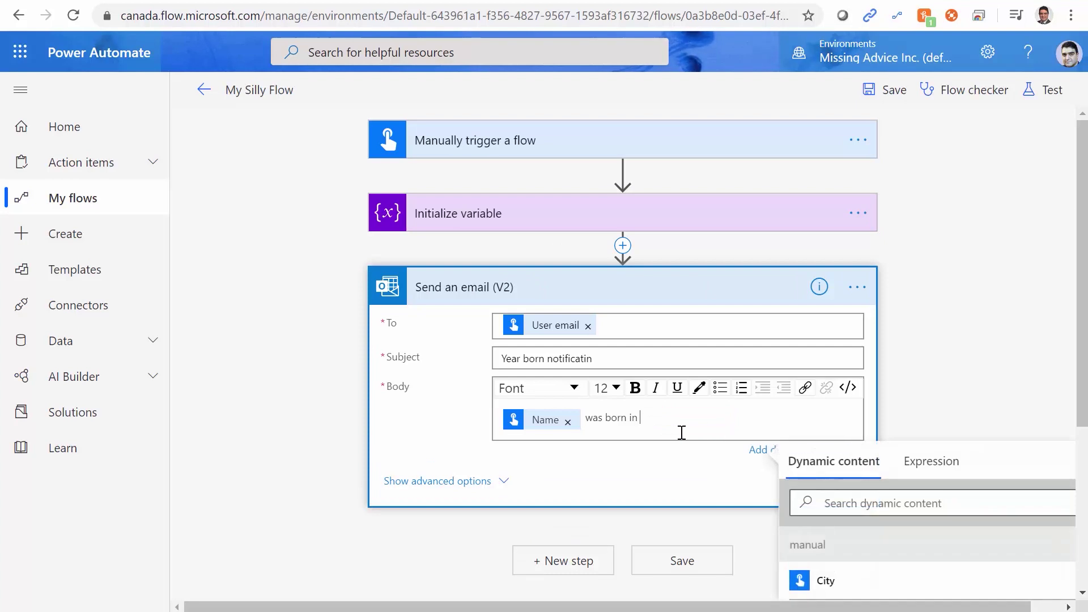
- Insert the expression string(variables('YearBorn')) into the body instead
left_click(912, 461)
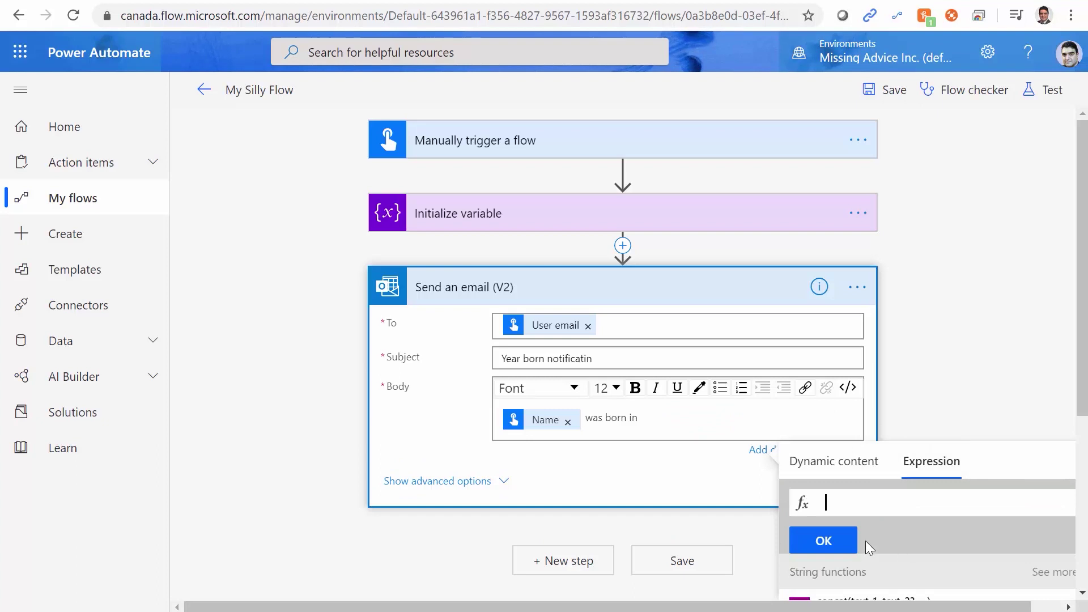
type("str")
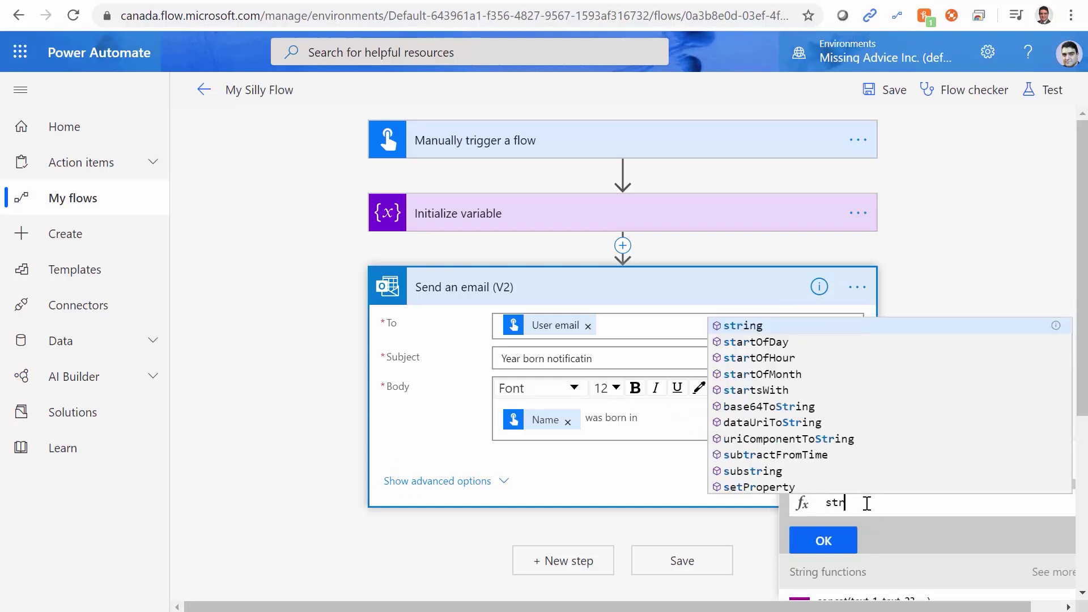
key("Return")
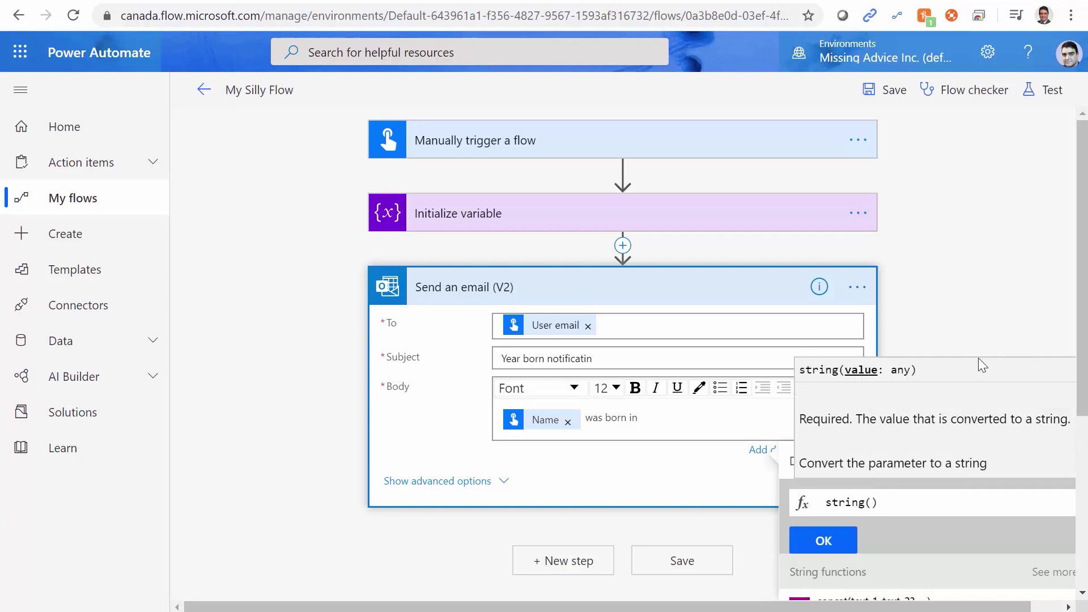
scroll(794, 328, "down", 3)
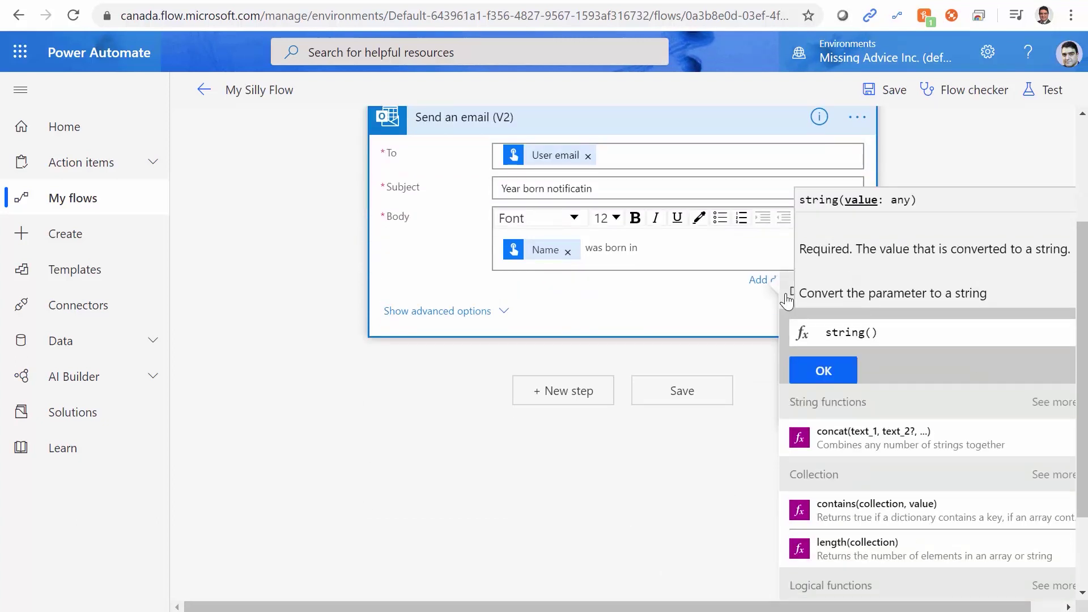
left_click(787, 296)
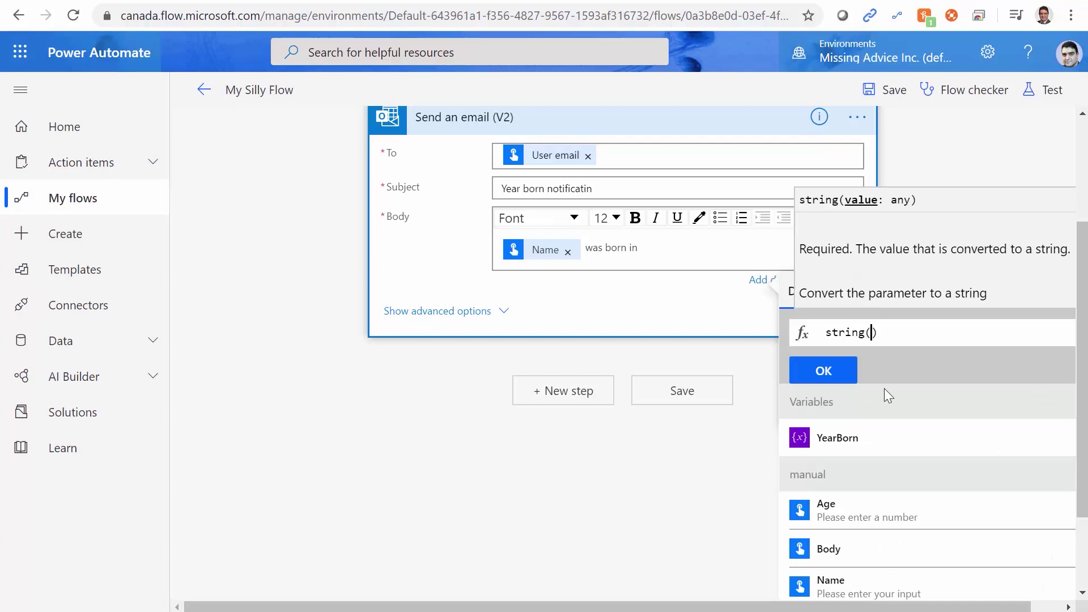
left_click(847, 439)
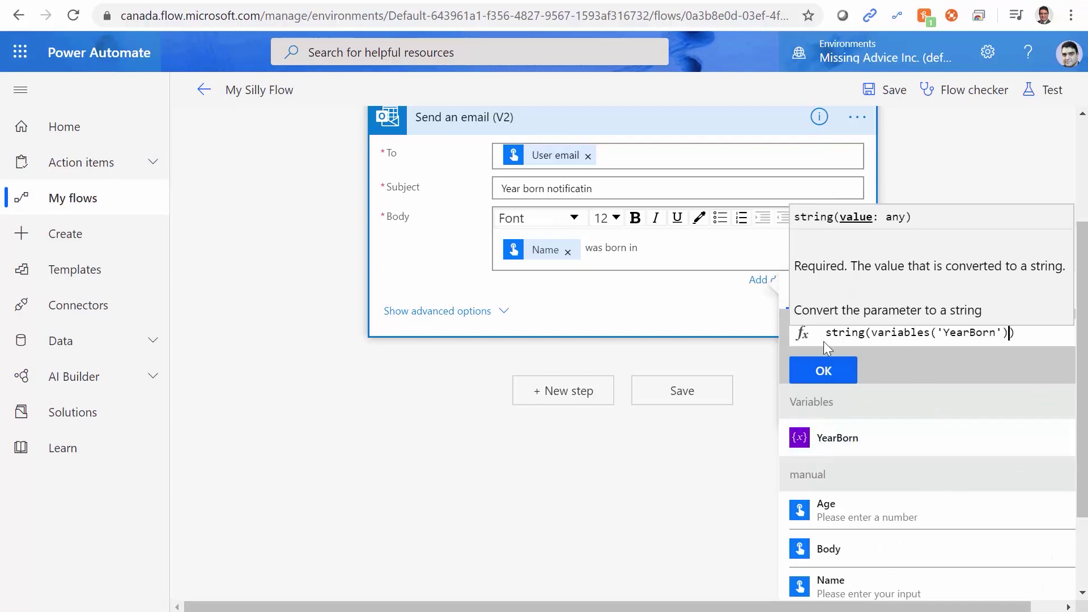
left_click(804, 375)
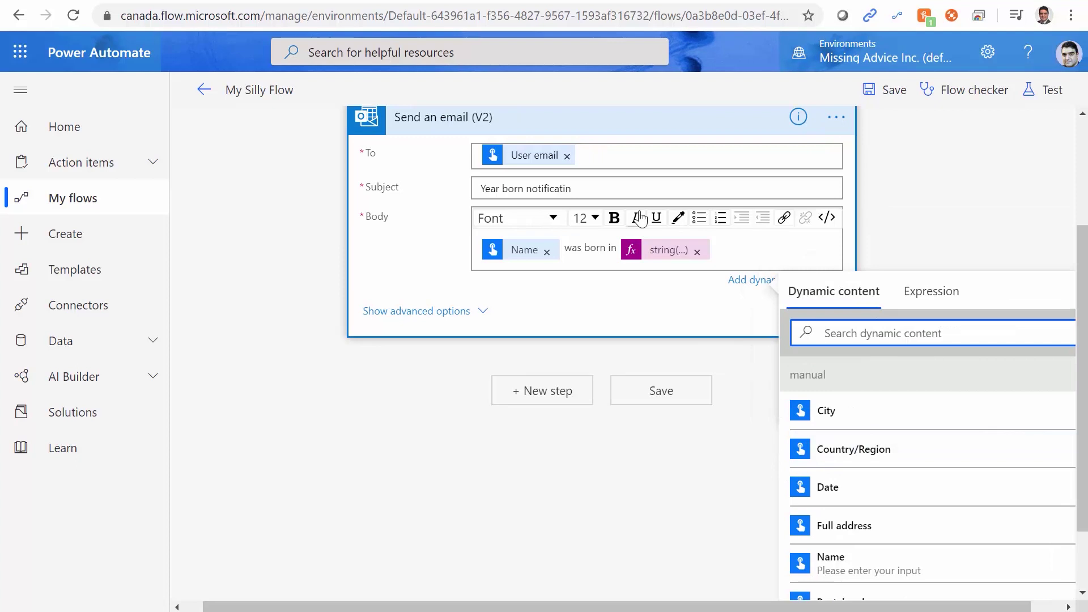
- Save the flow and run a manual test with a test name and age 23
left_click(659, 397)
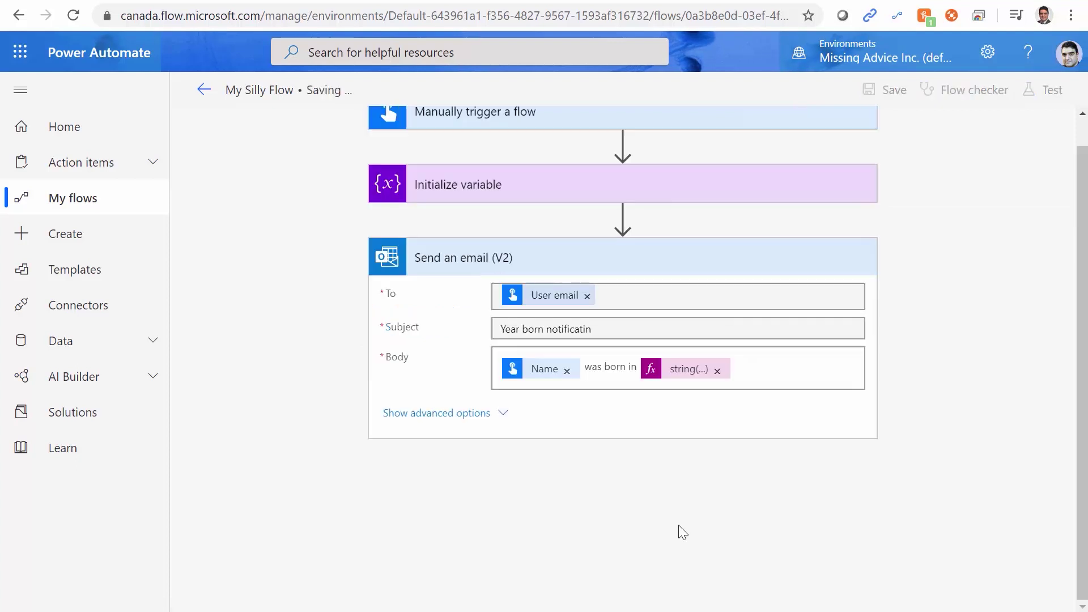
left_click(1052, 93)
left_click(838, 130)
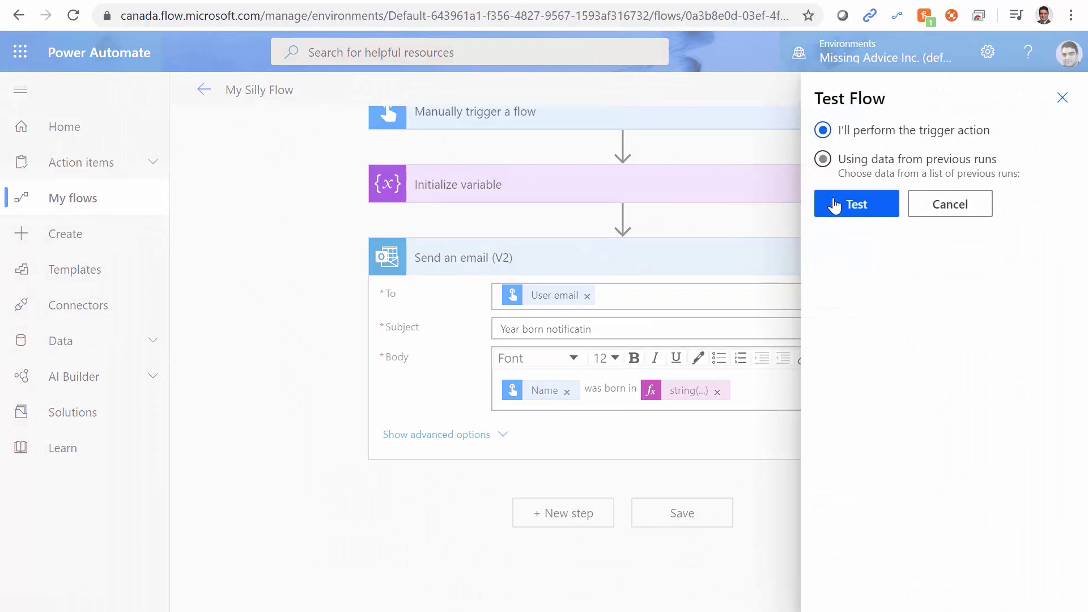
left_click(837, 218)
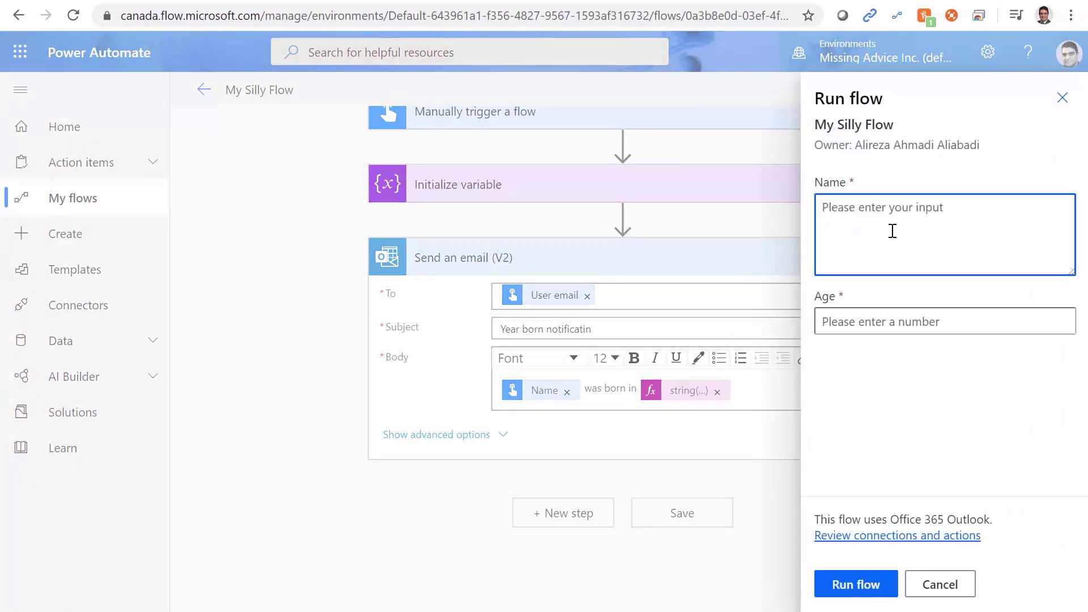
type("David")
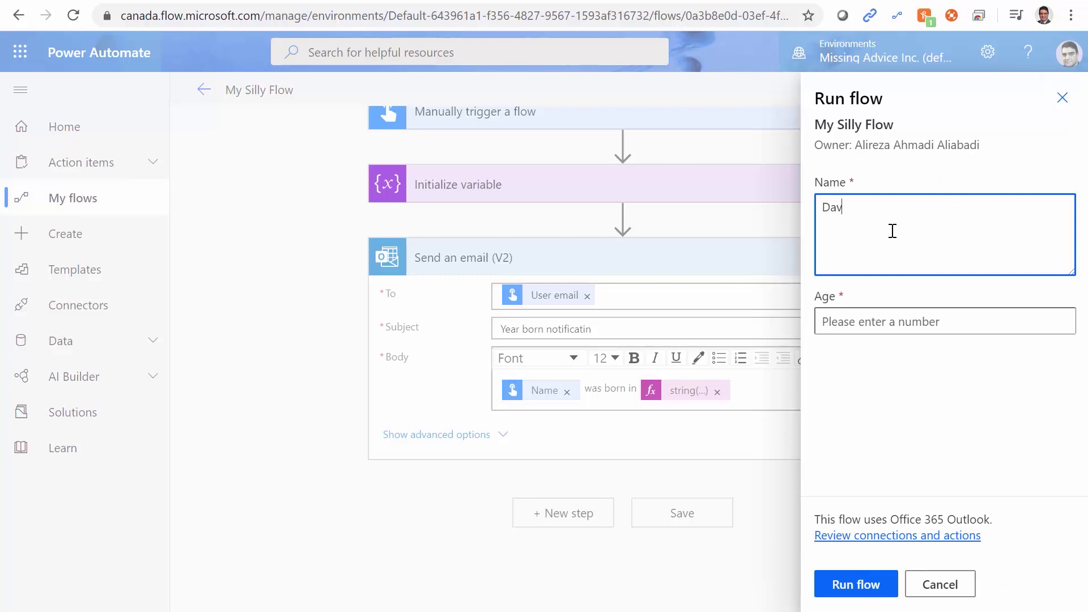
left_click(831, 325)
type("23")
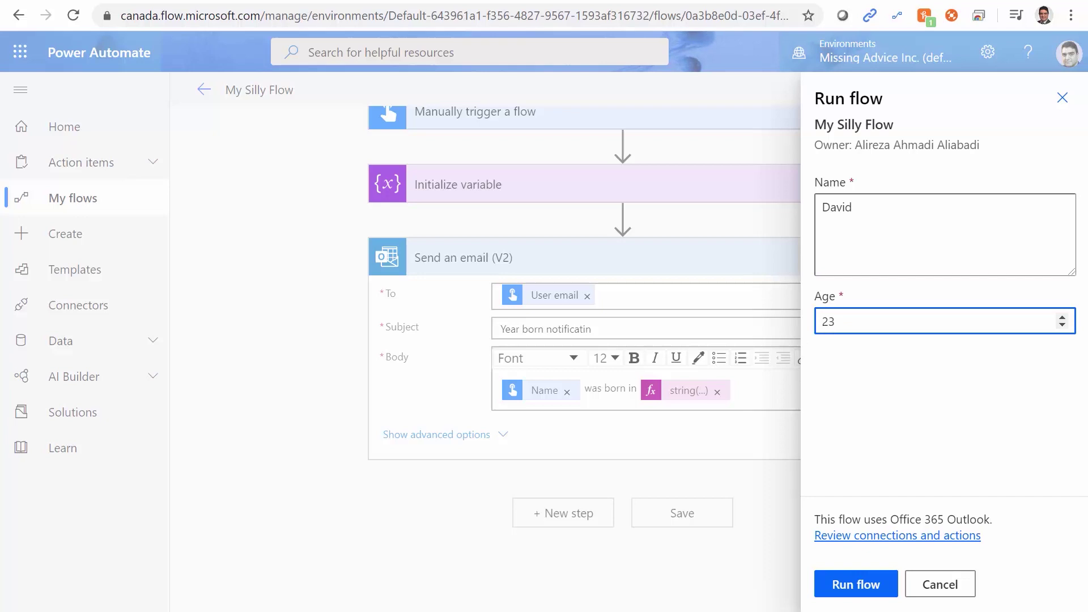
left_click(886, 588)
left_click(867, 586)
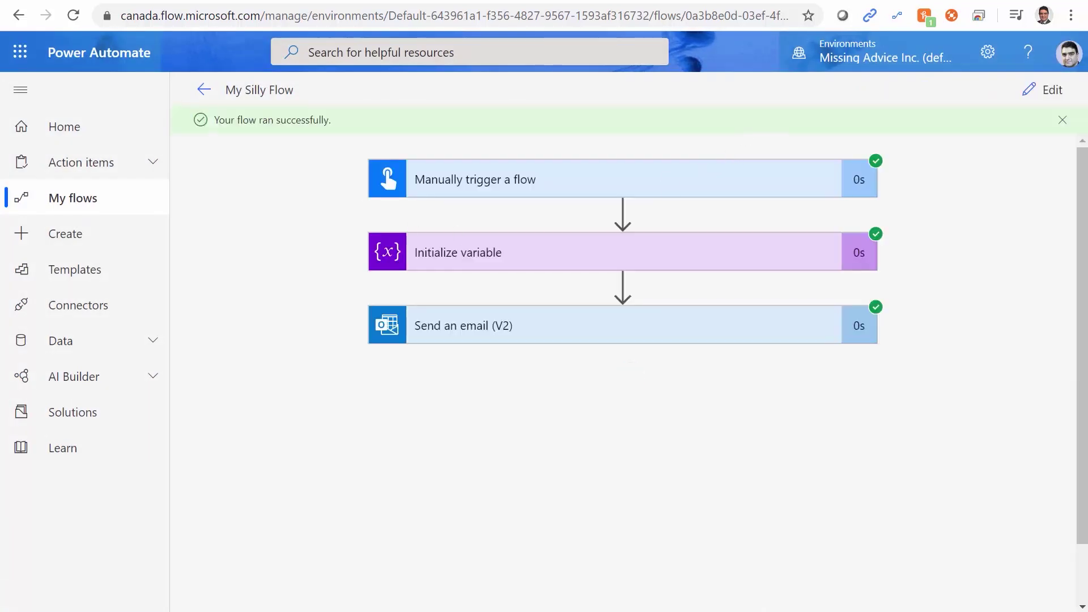
- Check in Outlook that the newest email says the name was born in 1997
key("ctrl+Tab")
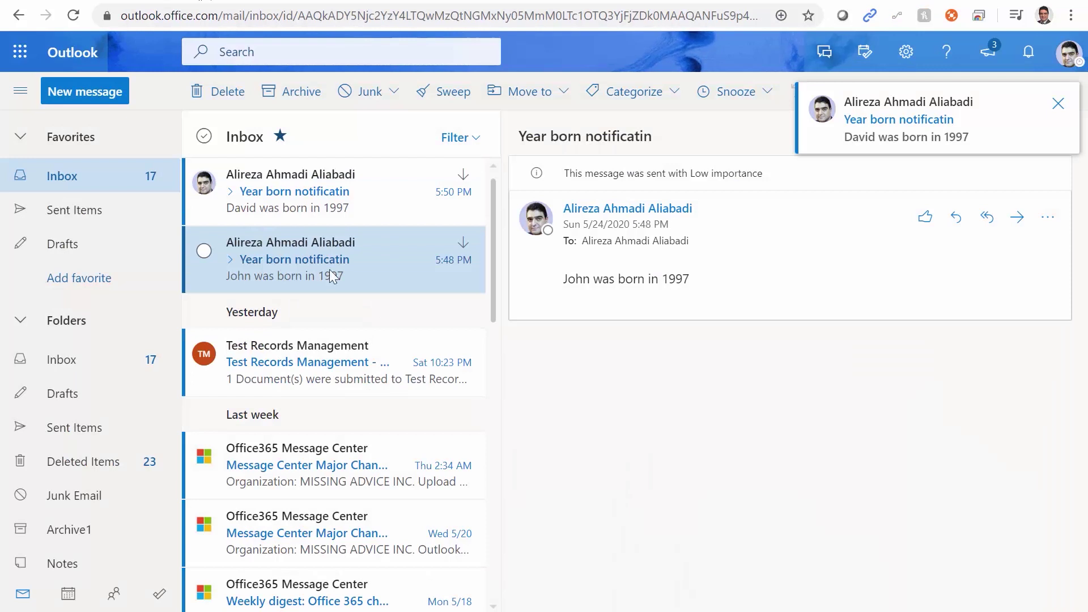
left_click(315, 190)
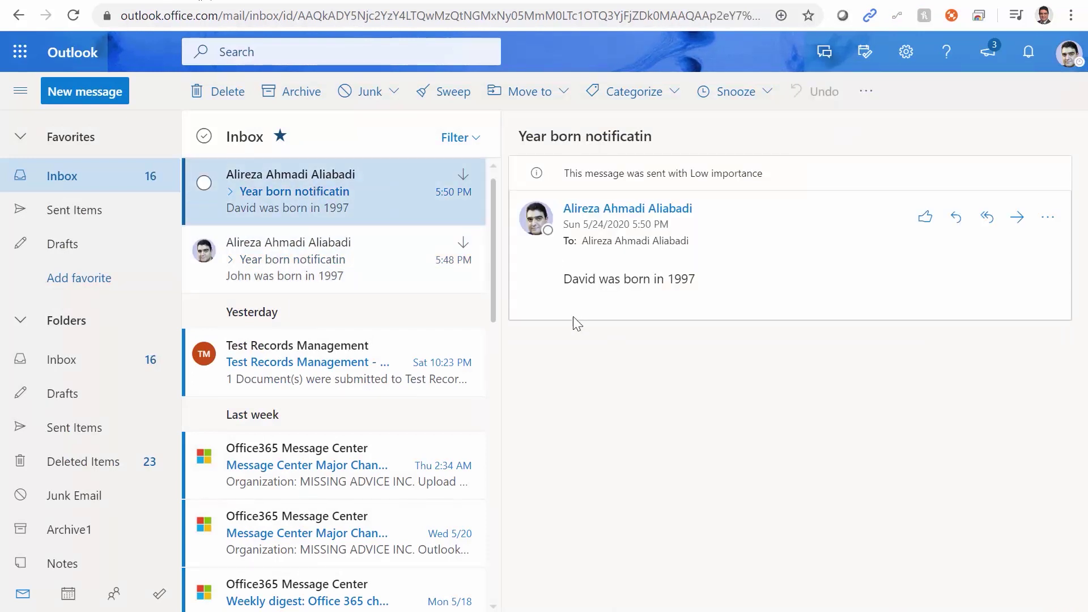
left_click_drag(565, 278, 721, 284)
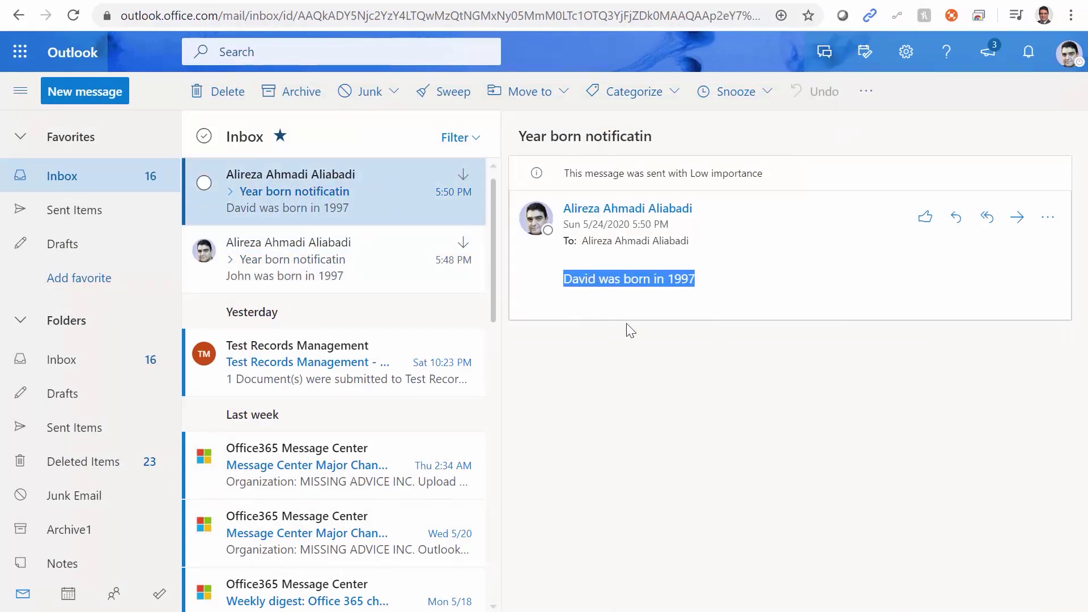
key("ctrl+Tab")
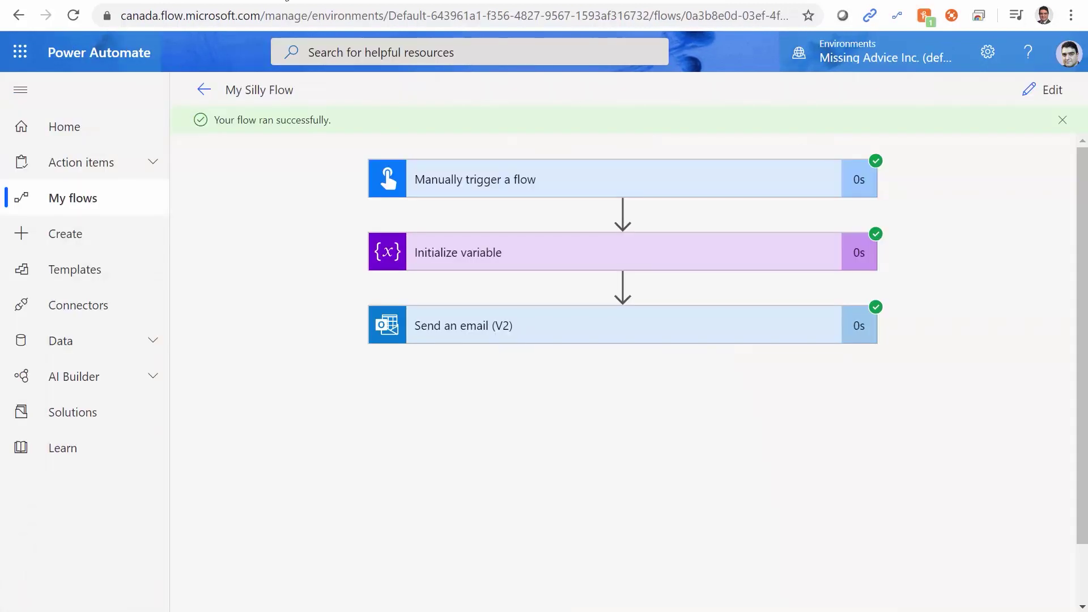
- Reopen My Silly Flow for editing and start a new expression at the end of the email Body
left_click(541, 326)
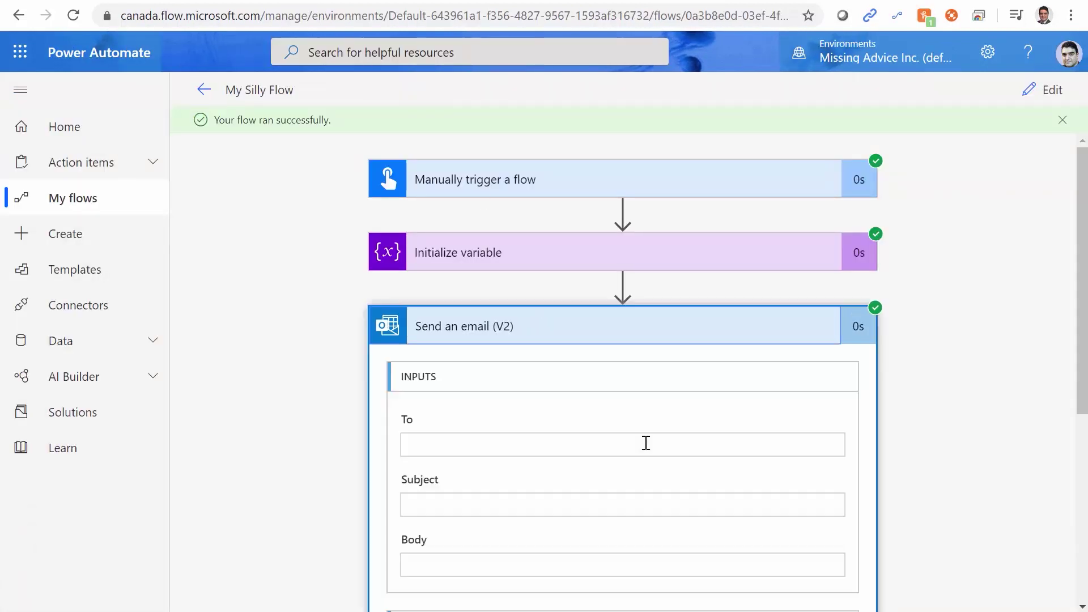
left_click(1051, 92)
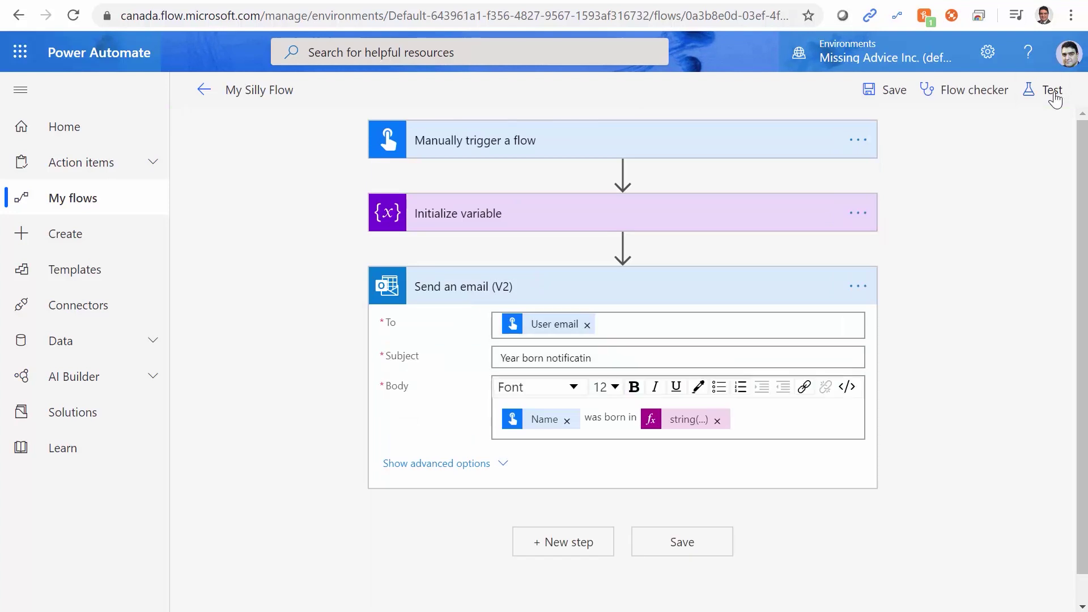
left_click(759, 420)
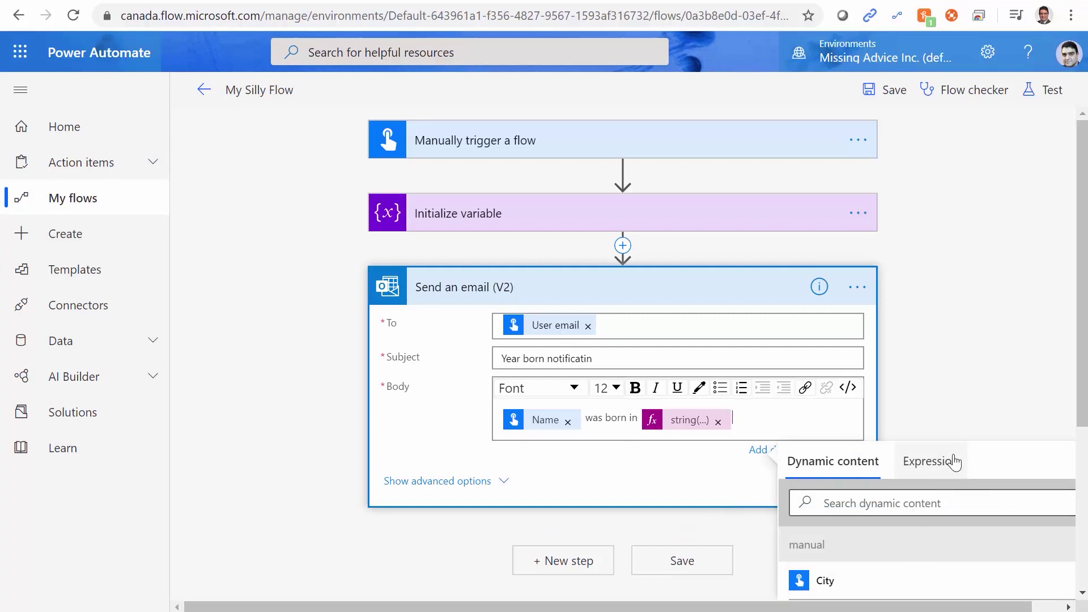
left_click(943, 468)
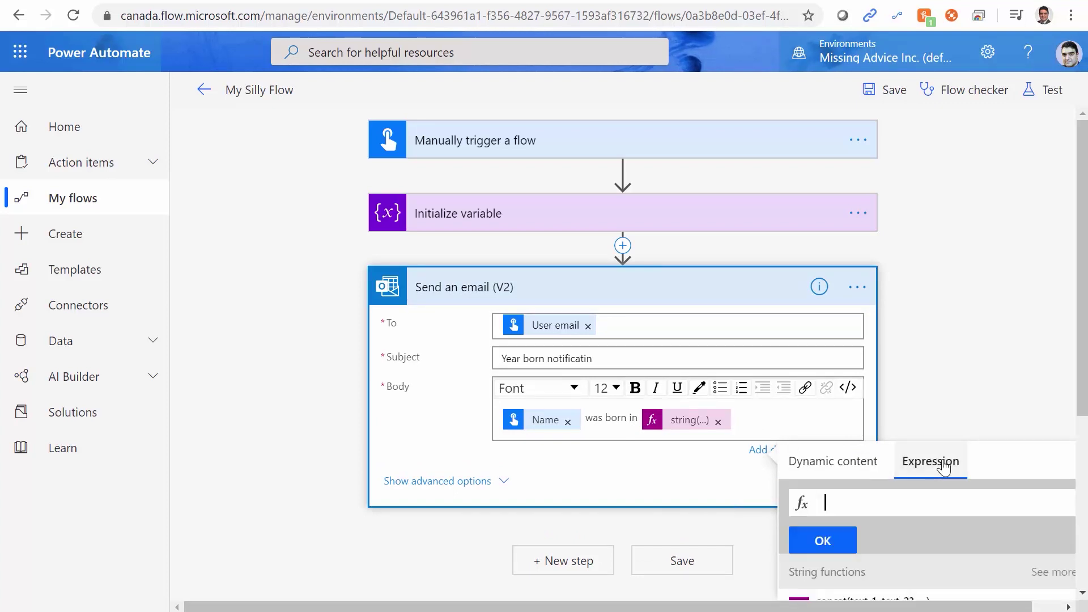